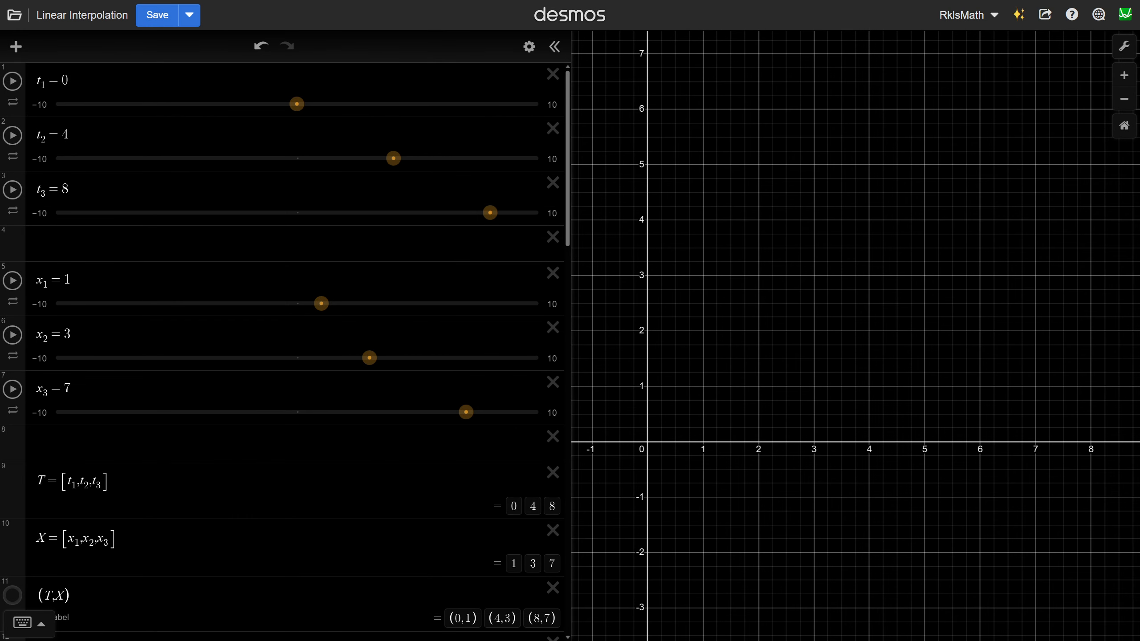
# Step: Examine the definitions of the time values t_1 to t_3 and the position values x_1 to x_3
pyautogui.click(135, 138)
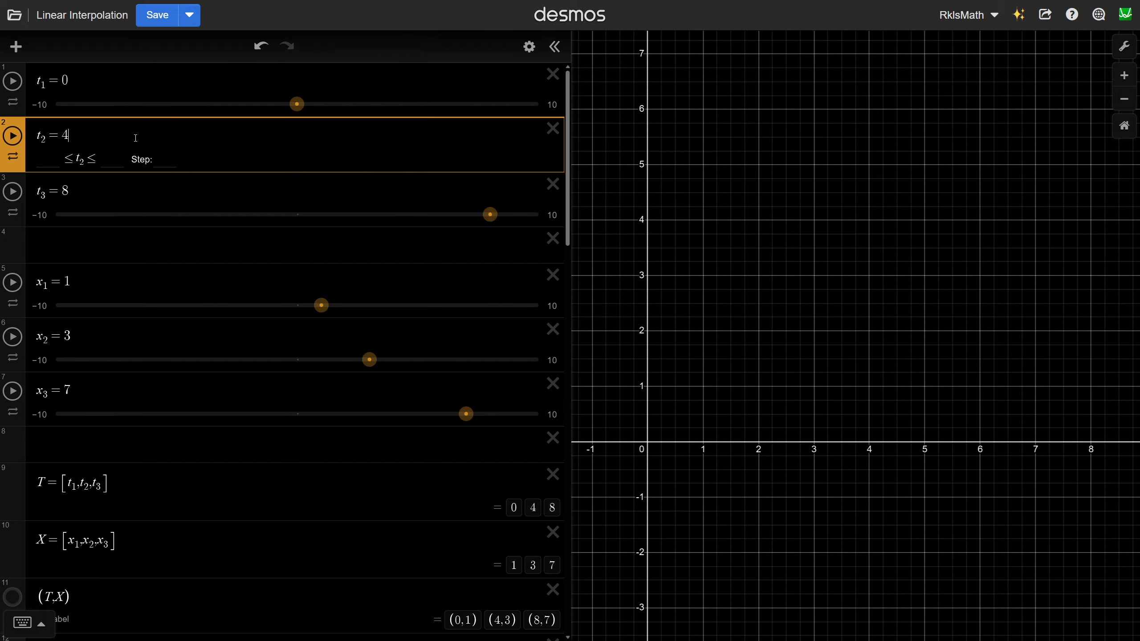
pyautogui.click(110, 196)
pyautogui.click(100, 287)
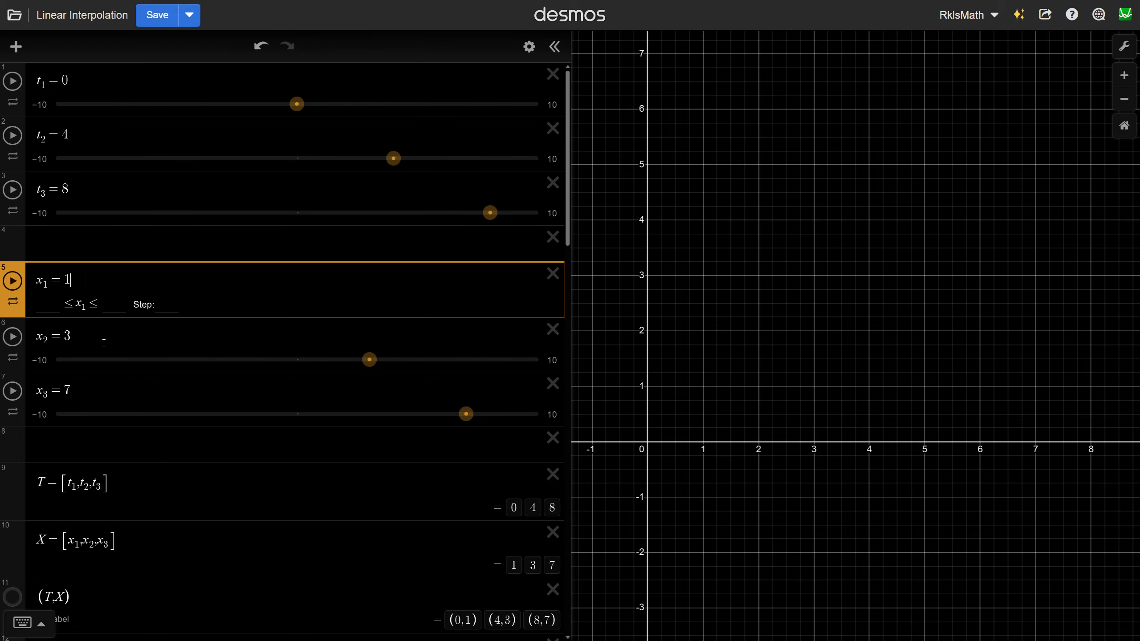
pyautogui.click(102, 335)
pyautogui.click(112, 405)
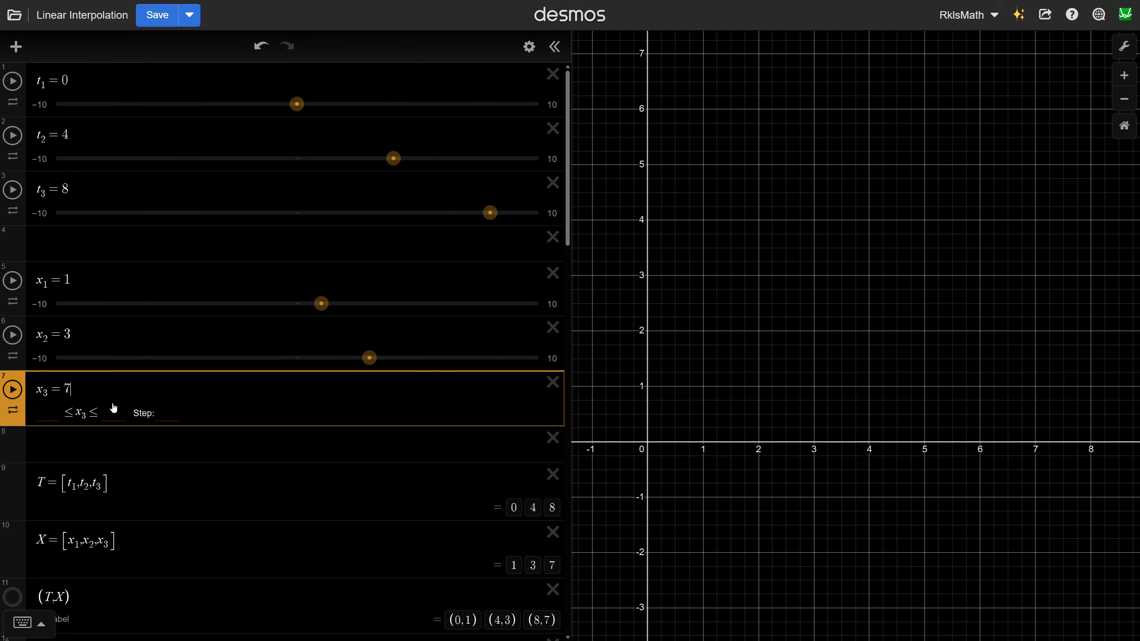
pyautogui.click(883, 259)
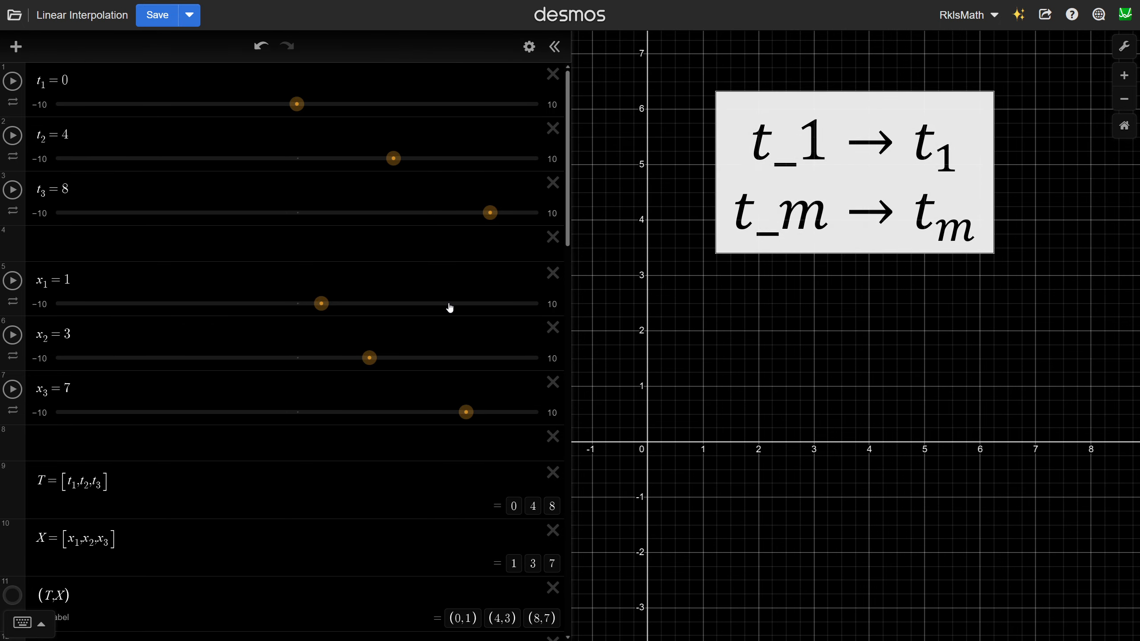
pyautogui.click(172, 79)
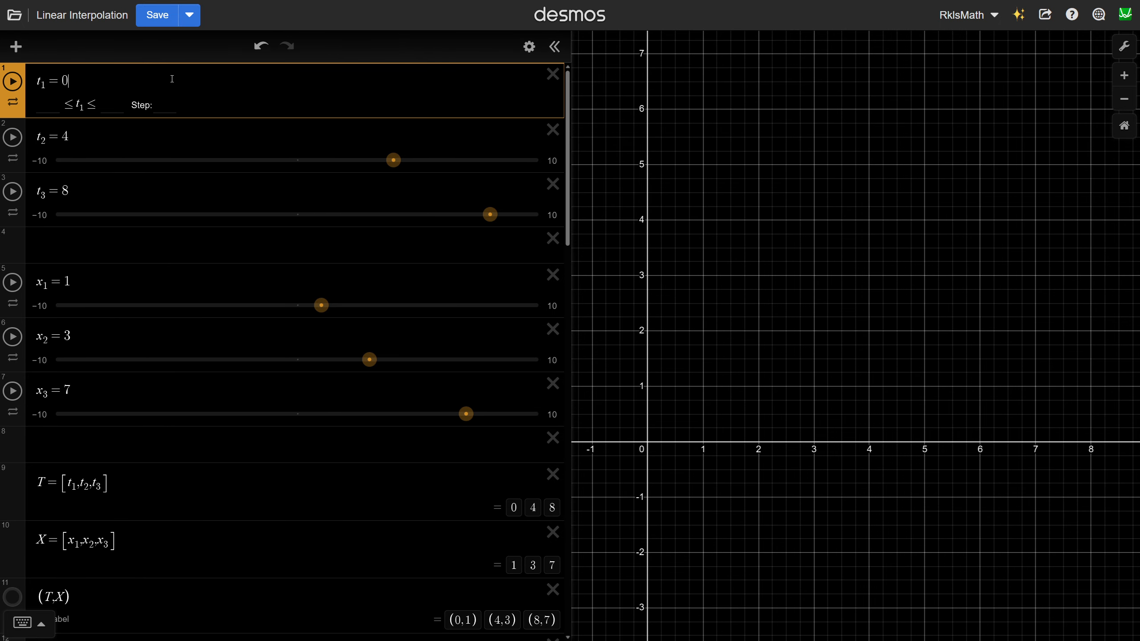
pyautogui.click(132, 184)
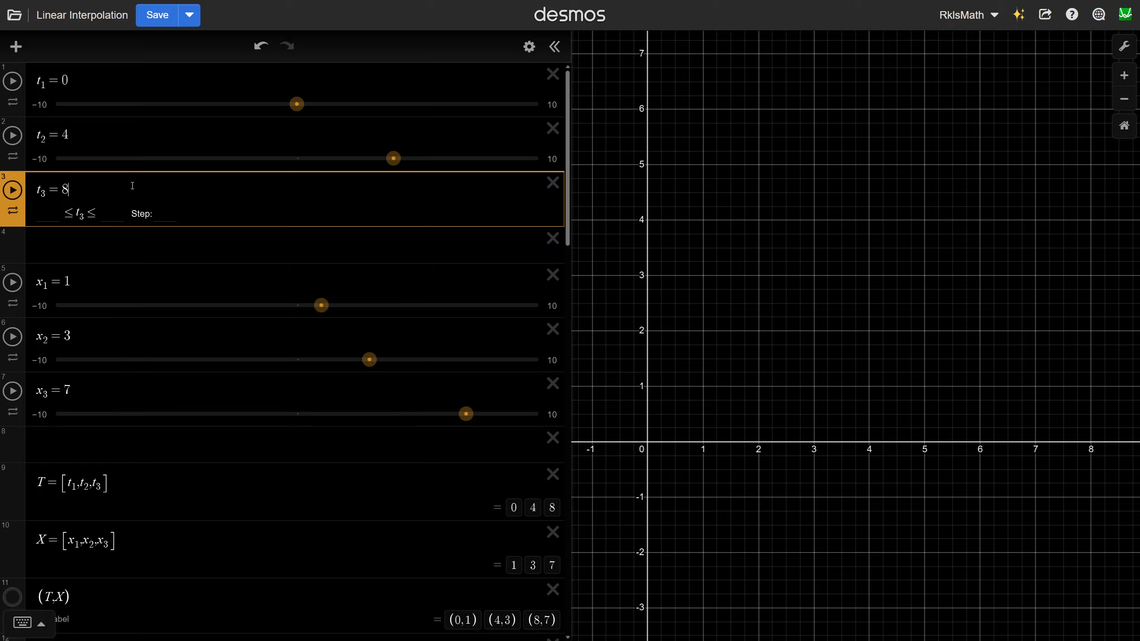
pyautogui.click(138, 133)
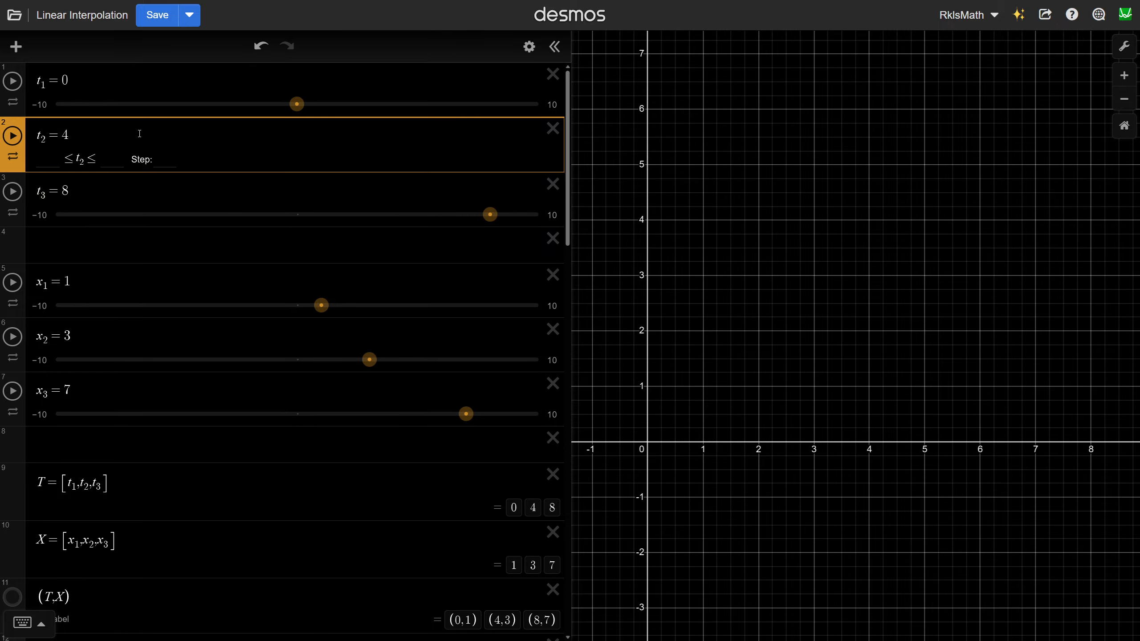
pyautogui.click(150, 274)
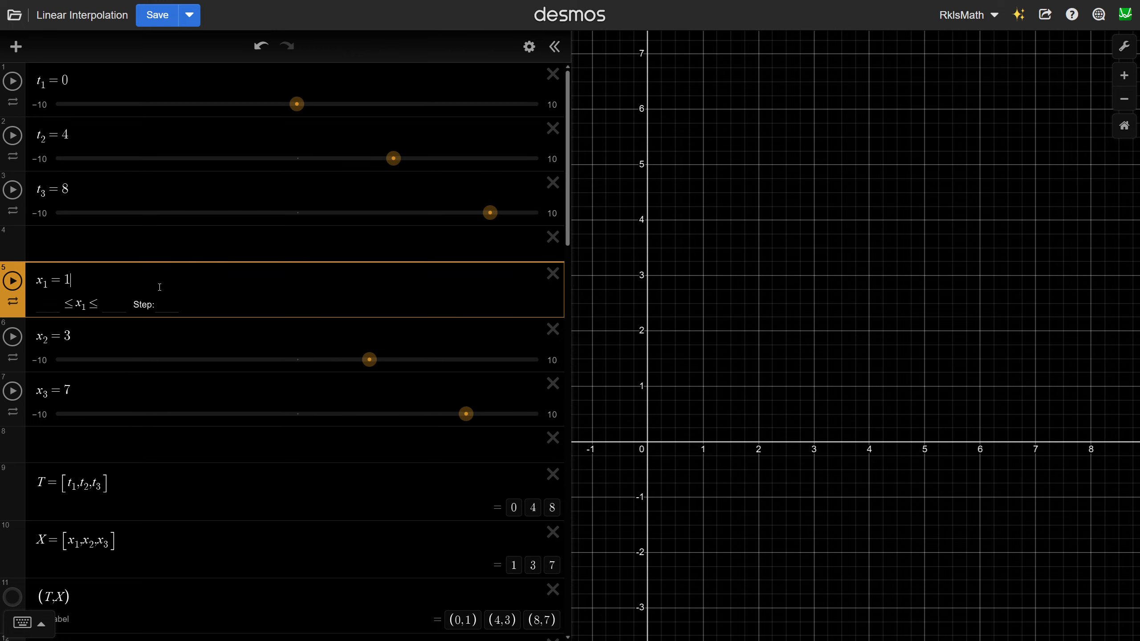
pyautogui.click(154, 345)
pyautogui.click(129, 392)
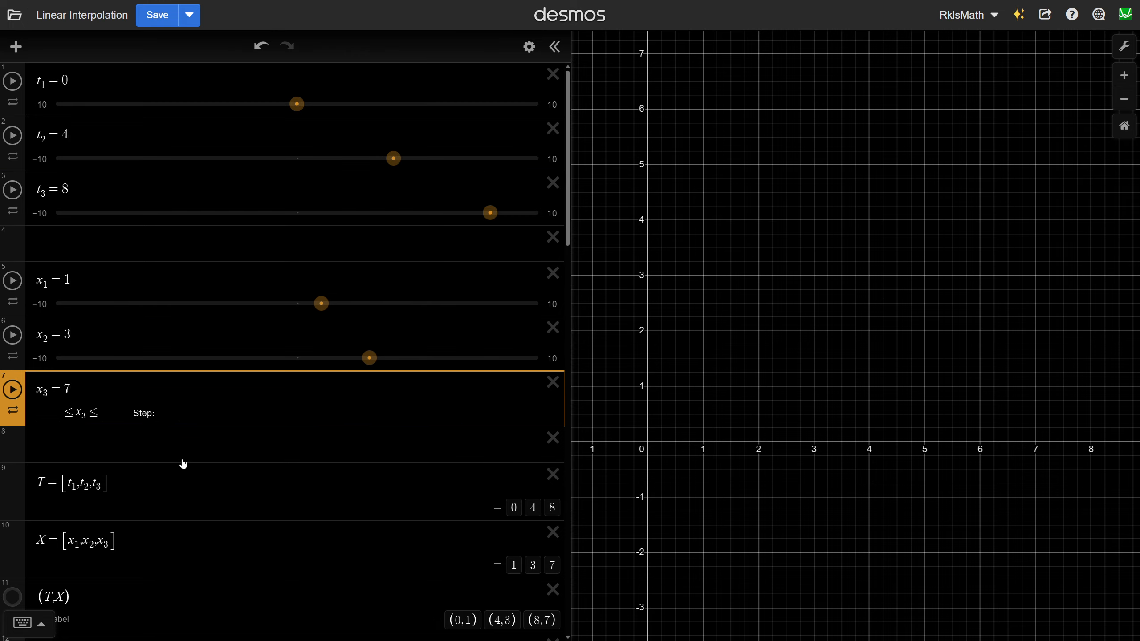
pyautogui.click(750, 333)
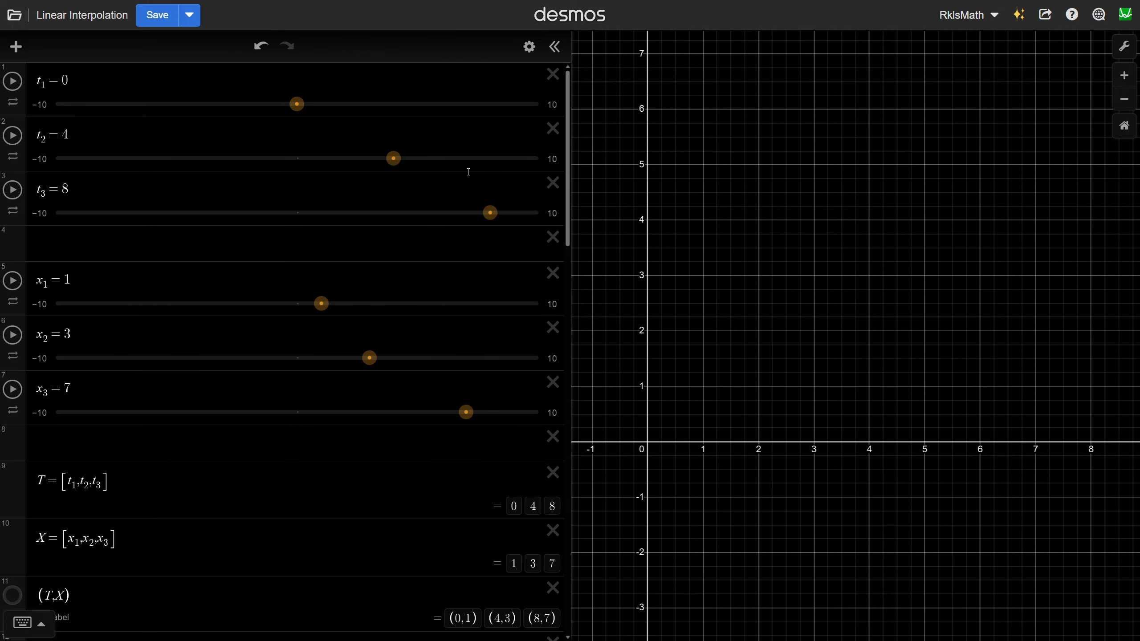
# Step: Review the lists T and X and show their points (T,X) on the graph
pyautogui.click(204, 485)
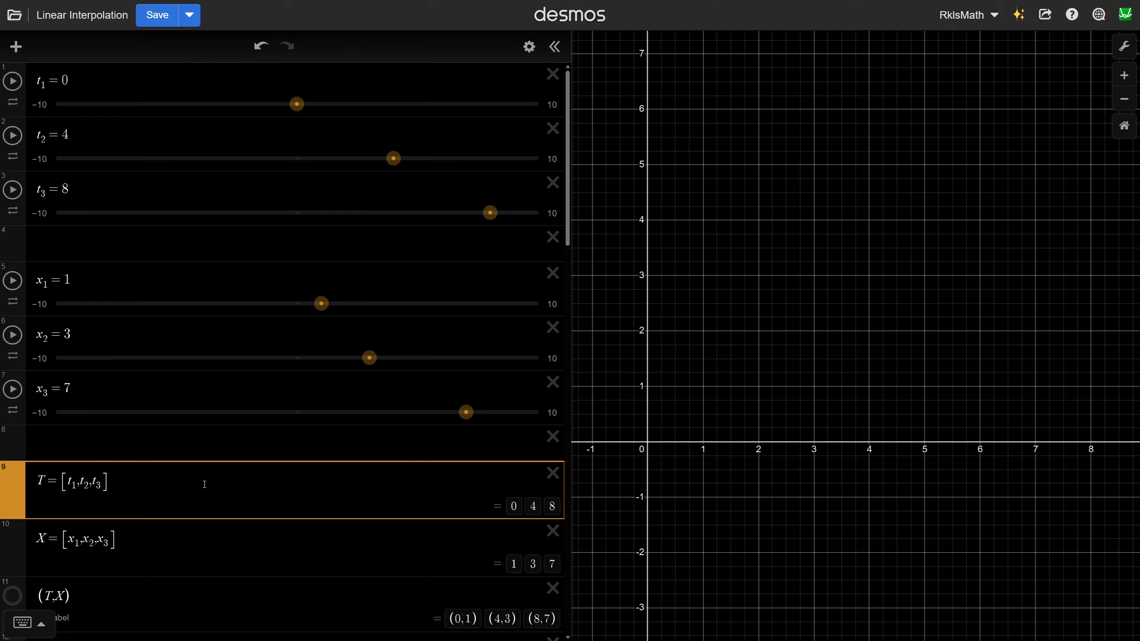
pyautogui.click(183, 540)
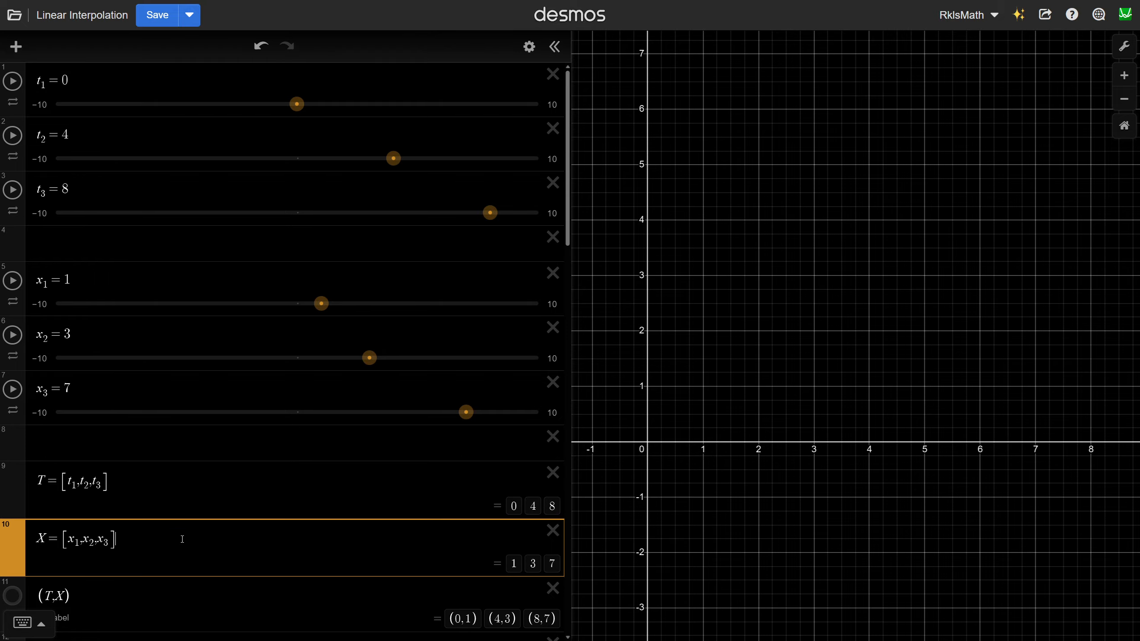
pyautogui.click(138, 622)
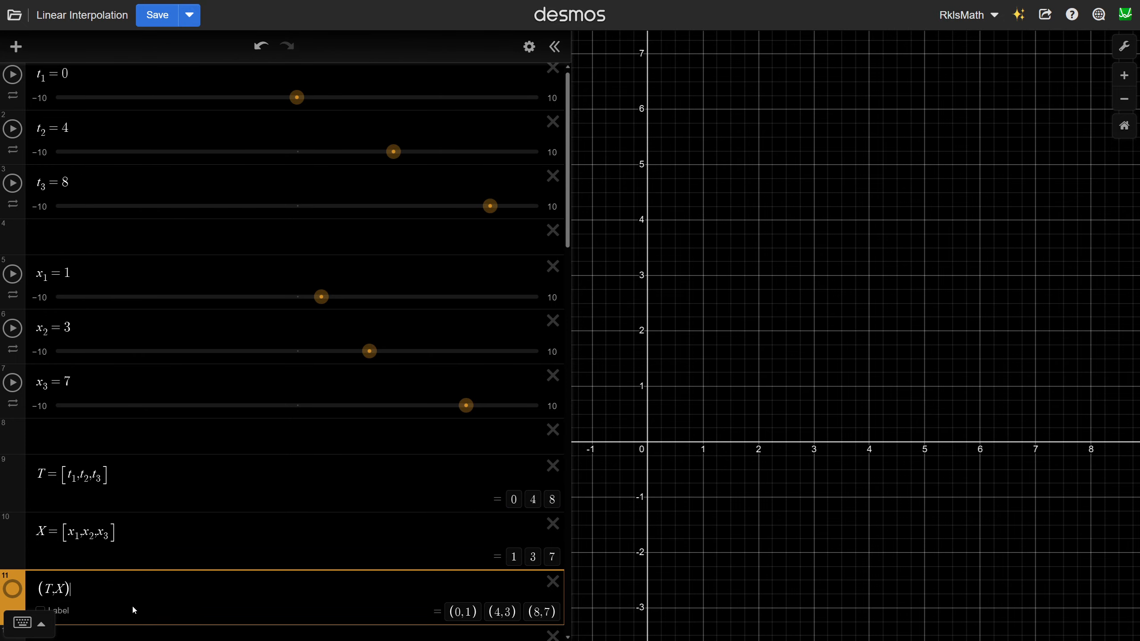
pyautogui.click(9, 595)
pyautogui.click(897, 381)
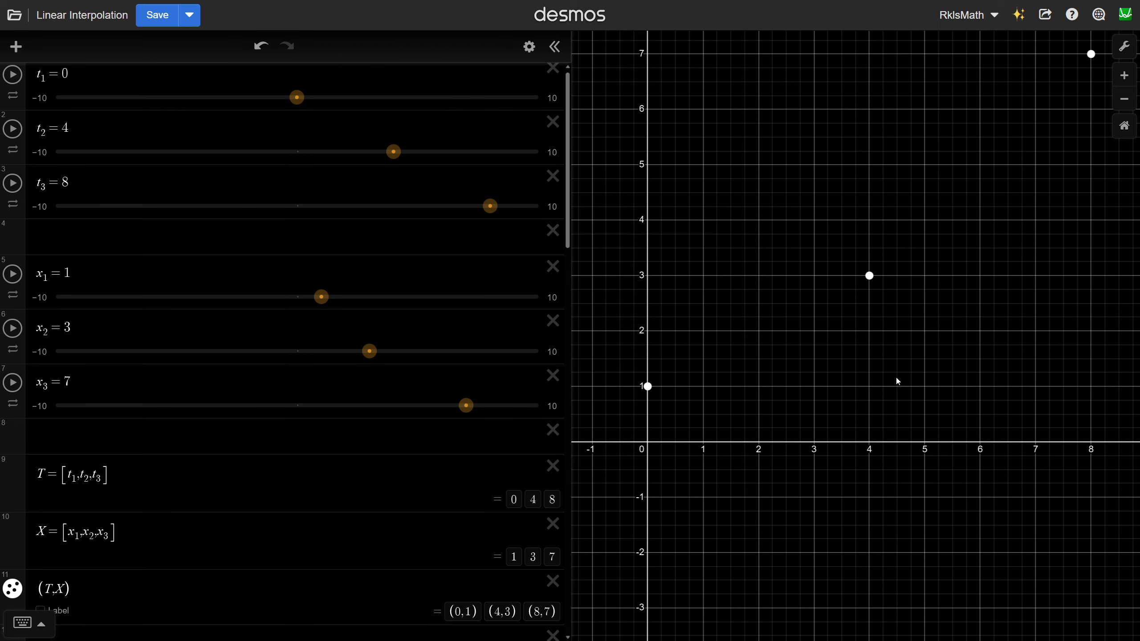
# Step: Inspect the coordinates of each of the three plotted points on the graph
pyautogui.scroll(1, 258, 374)
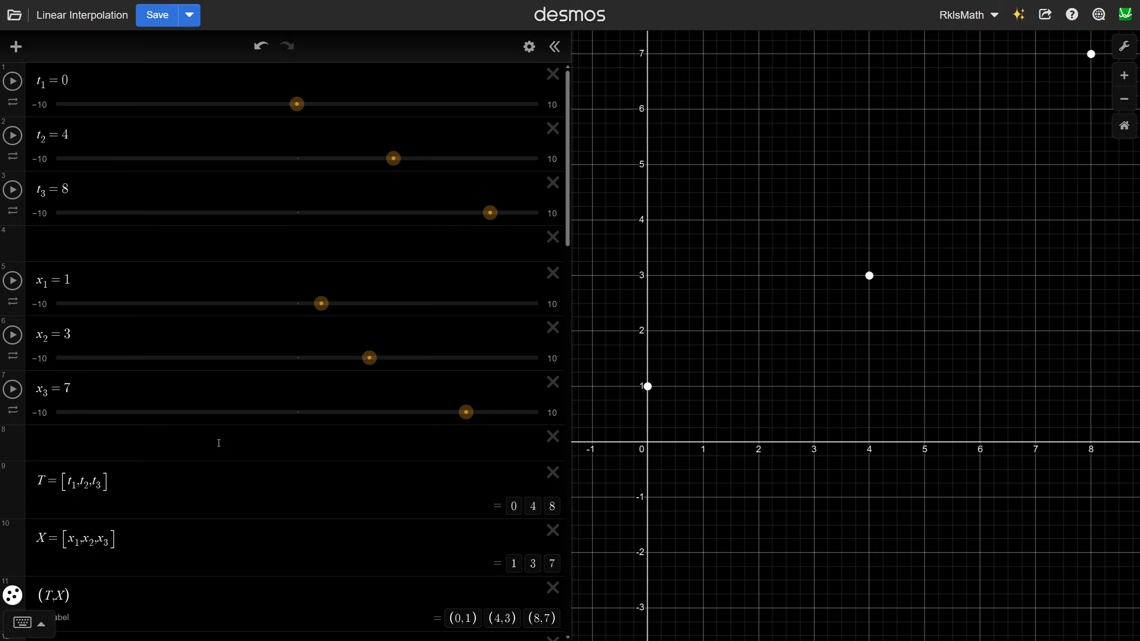
pyautogui.click(650, 386)
pyautogui.click(869, 276)
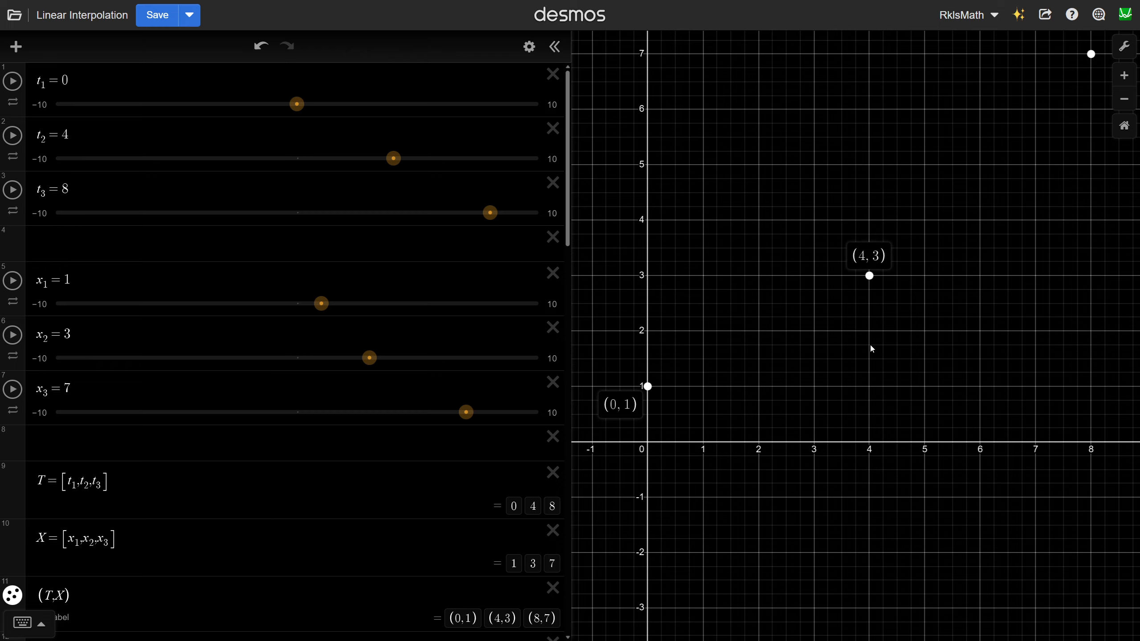
pyautogui.click(1091, 54)
pyautogui.click(355, 245)
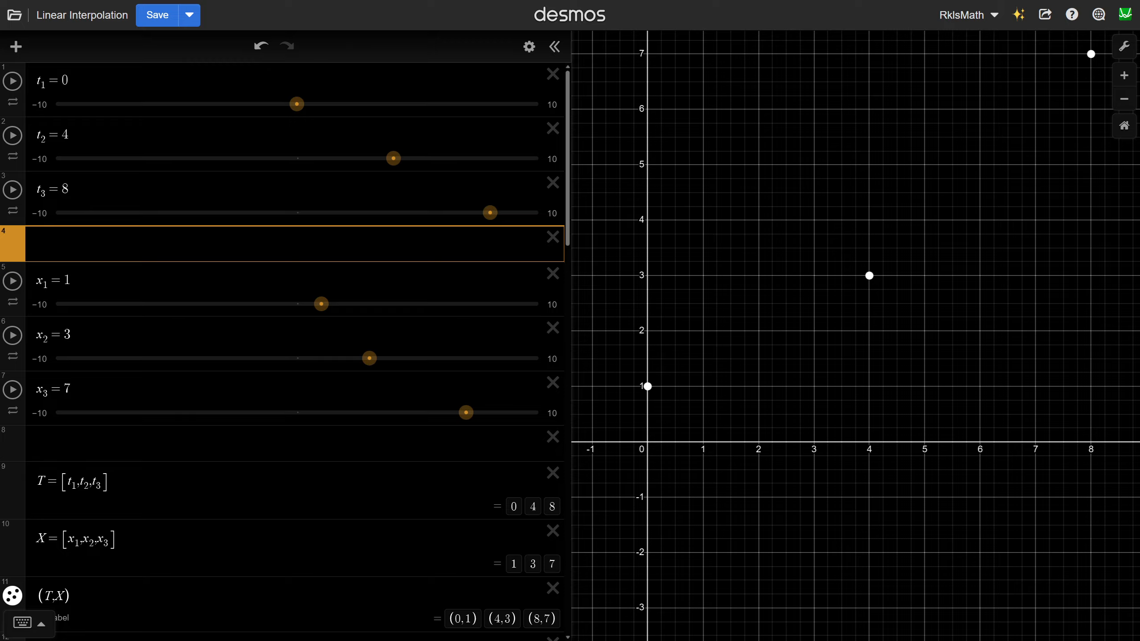
pyautogui.click(296, 443)
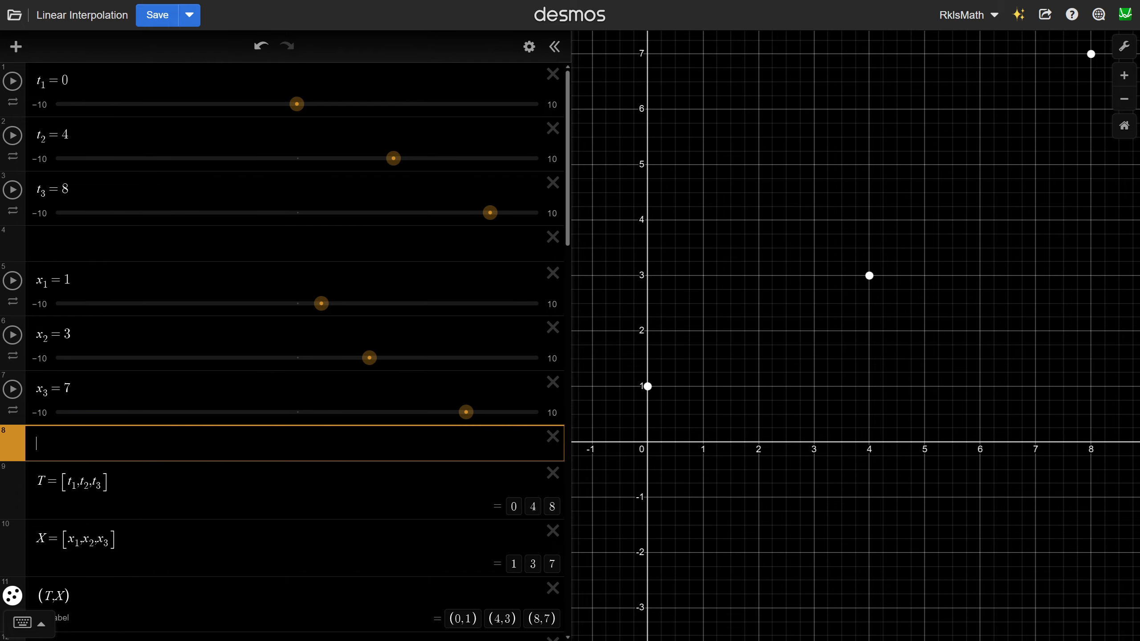
pyautogui.click(591, 314)
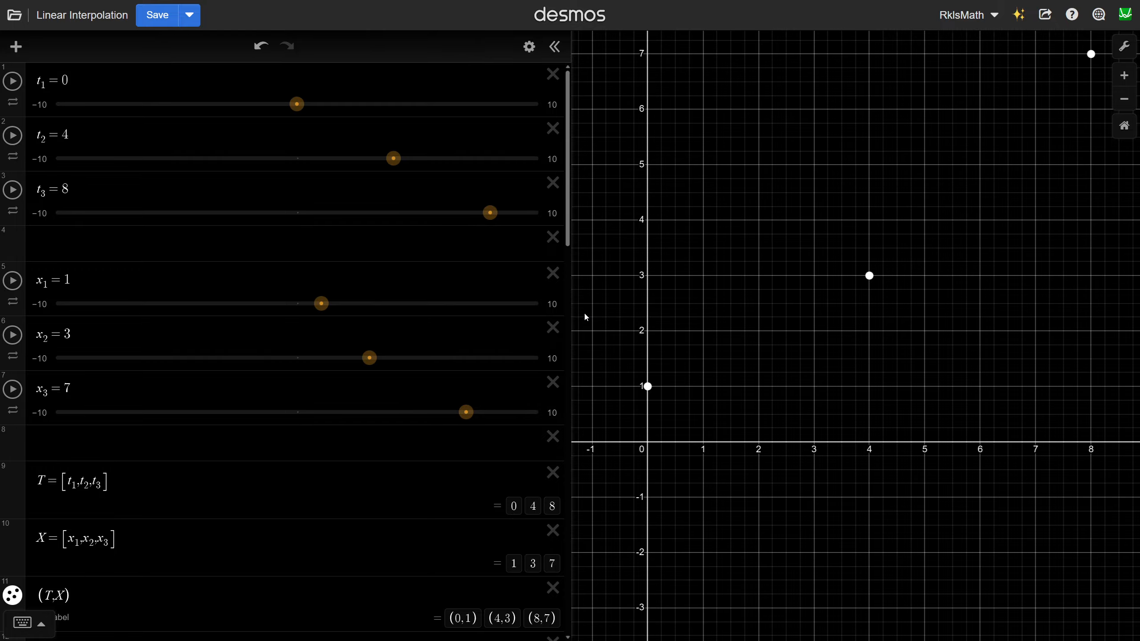
# Step: Examine the velocity formulas v_1 and v_2 and the list V built from them
pyautogui.scroll(-7, 227, 437)
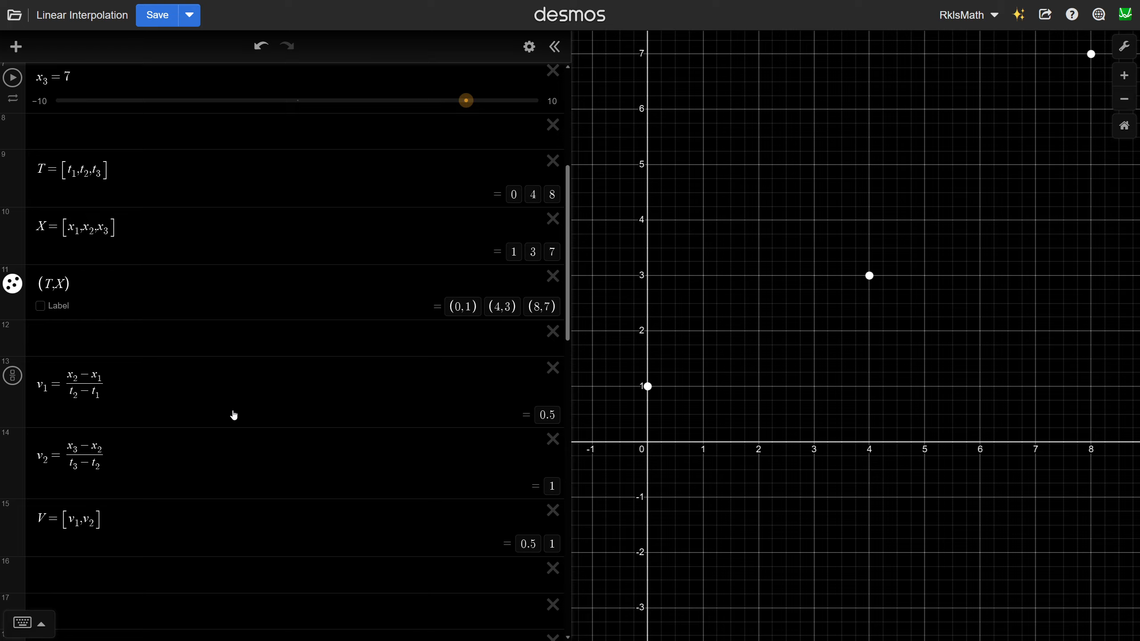
pyautogui.click(225, 397)
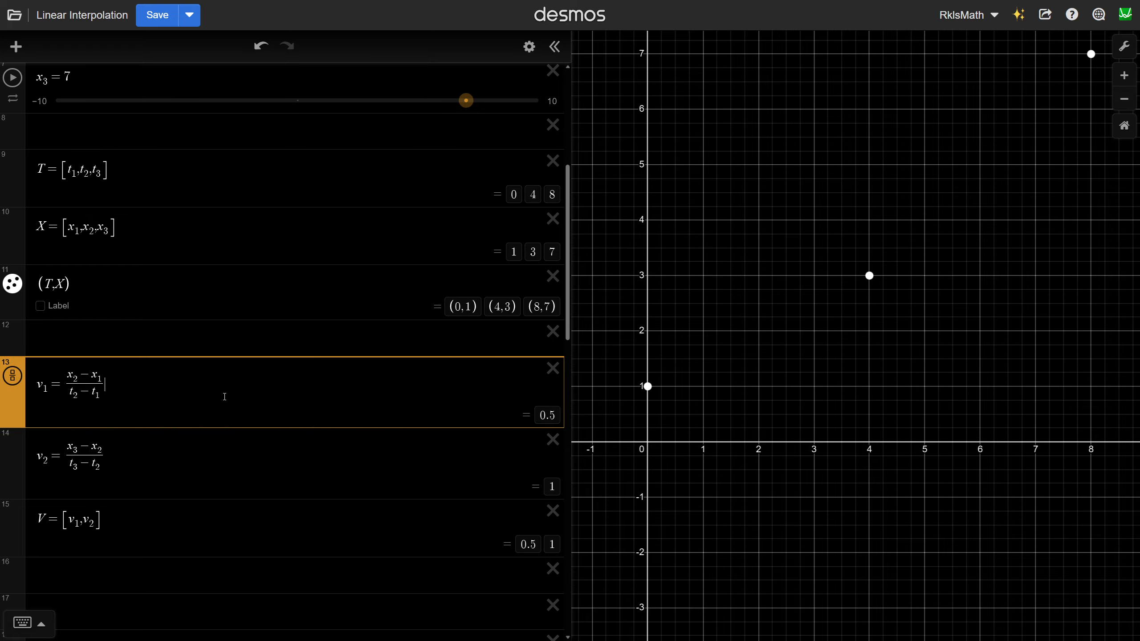
pyautogui.click(193, 458)
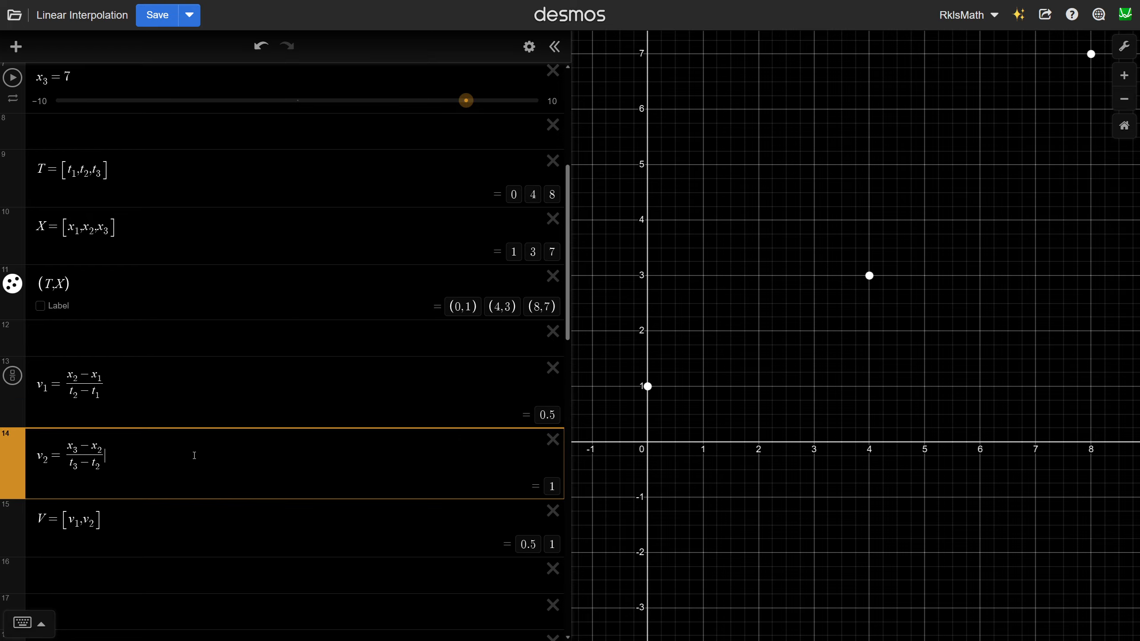
pyautogui.click(185, 513)
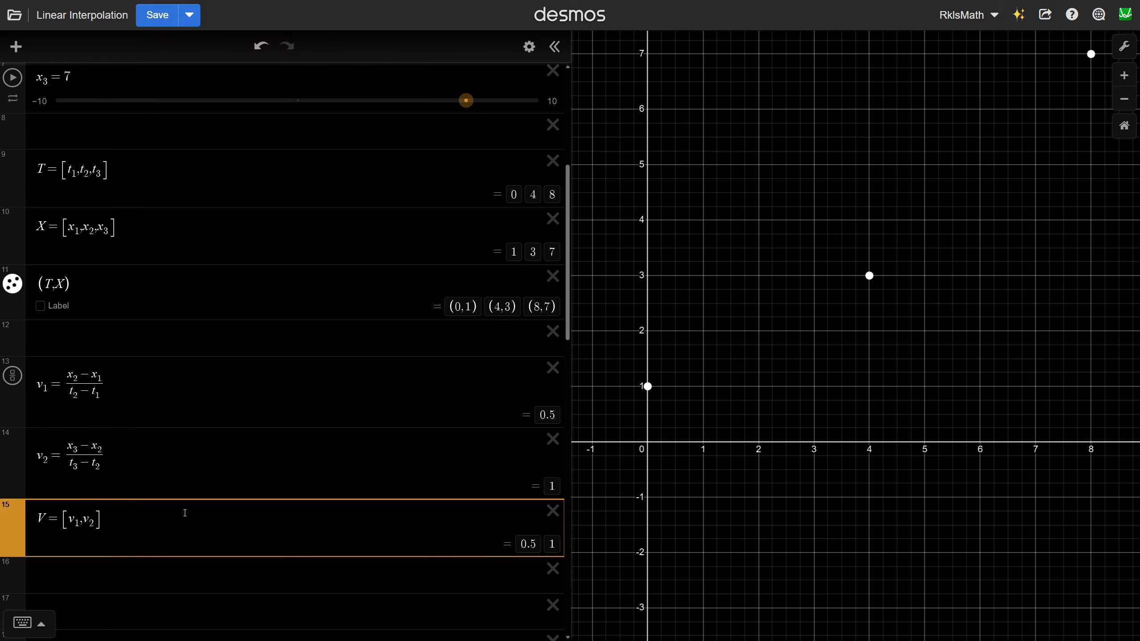
# Step: Evaluate the list element T[2] in empty row 17 and compare it with the definition of t_2
pyautogui.scroll(-5, 251, 404)
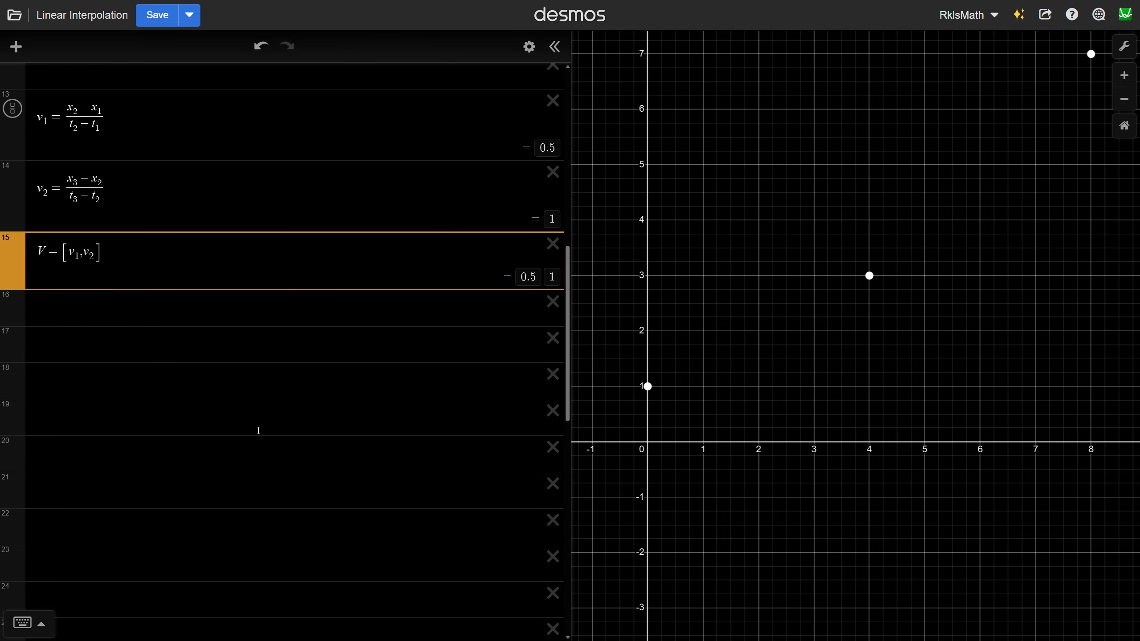
pyautogui.click(160, 346)
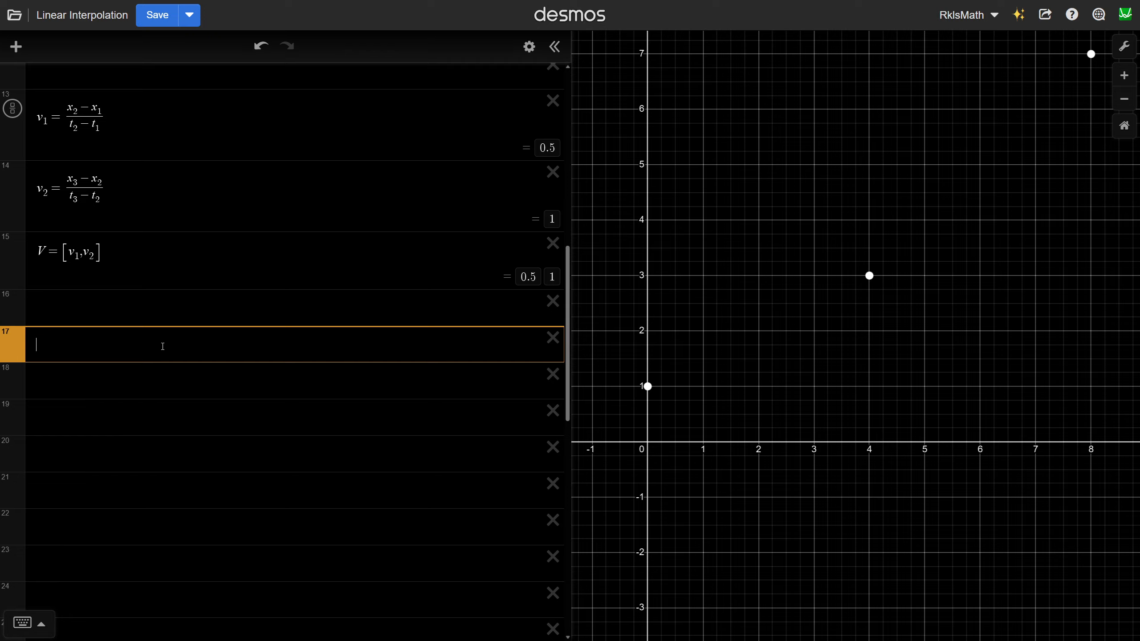
pyautogui.write('T[2')
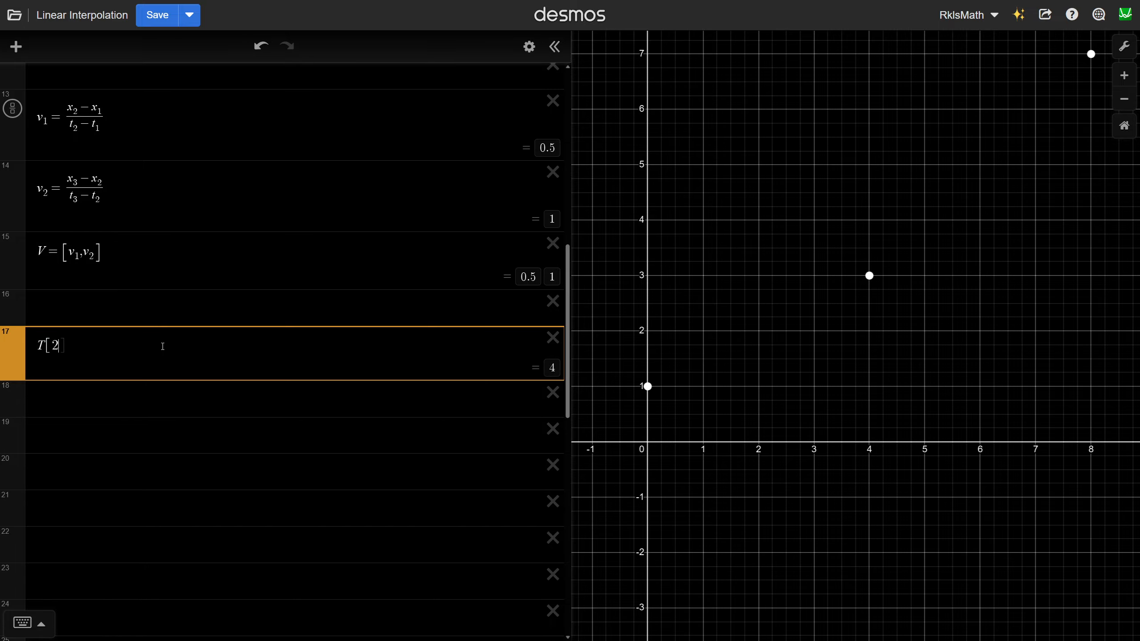
pyautogui.scroll(10, 163, 346)
pyautogui.click(139, 139)
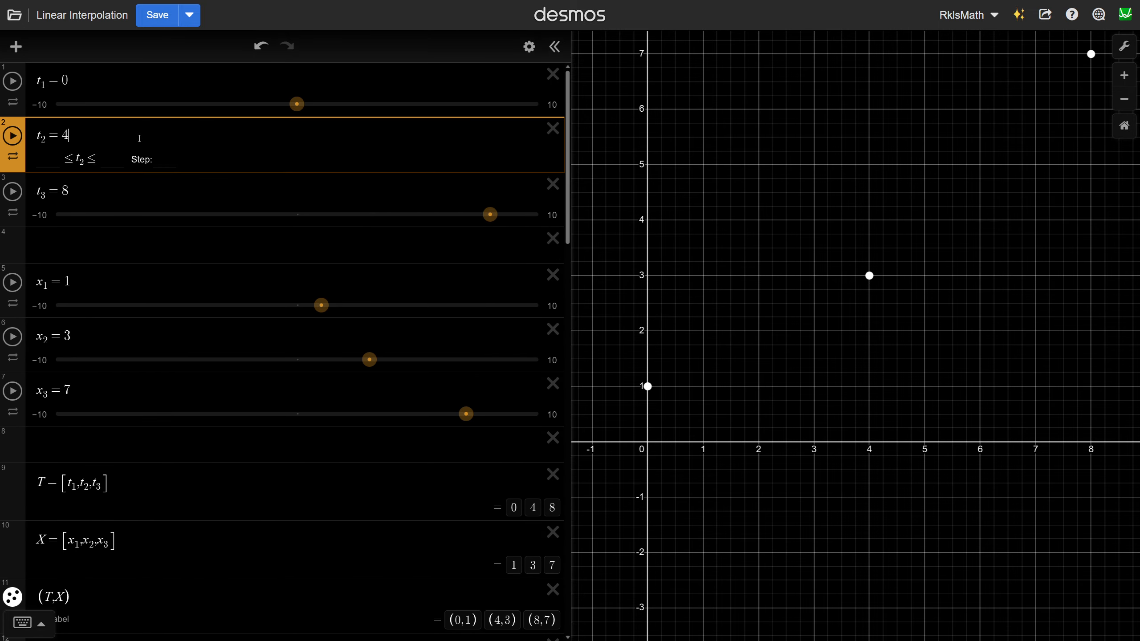
pyautogui.scroll(-10, 187, 284)
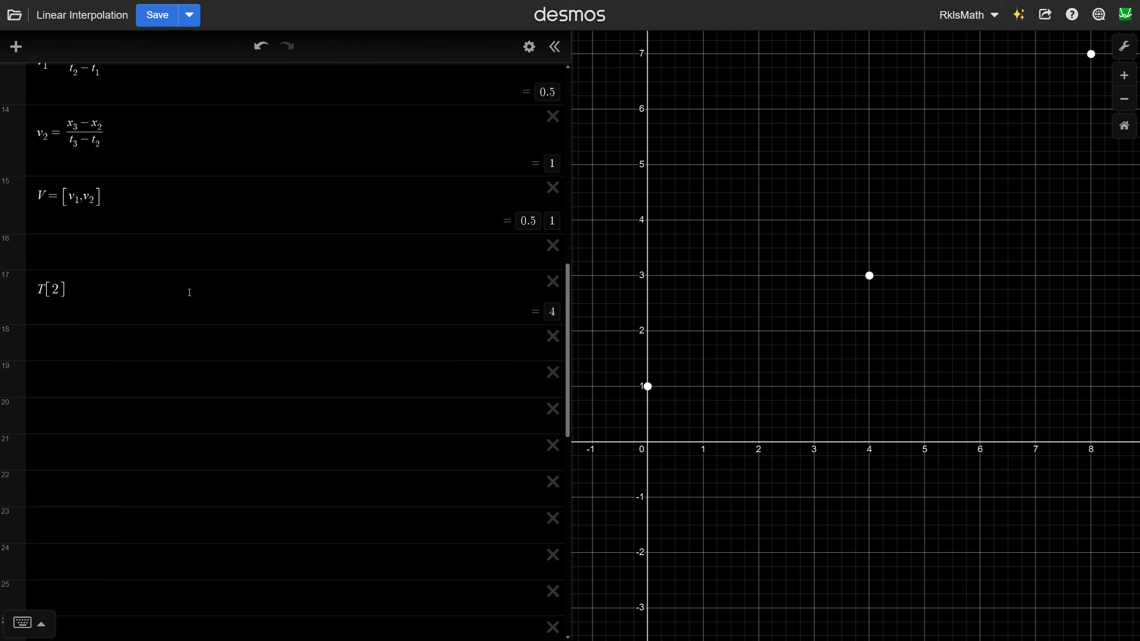
# Step: Replace the test expression in row 17 with X[3] and compare it with the definition of x_3
pyautogui.click(152, 265)
pyautogui.press('BackSpace')
pyautogui.press('BackSpace')
pyautogui.press('BackSpace')
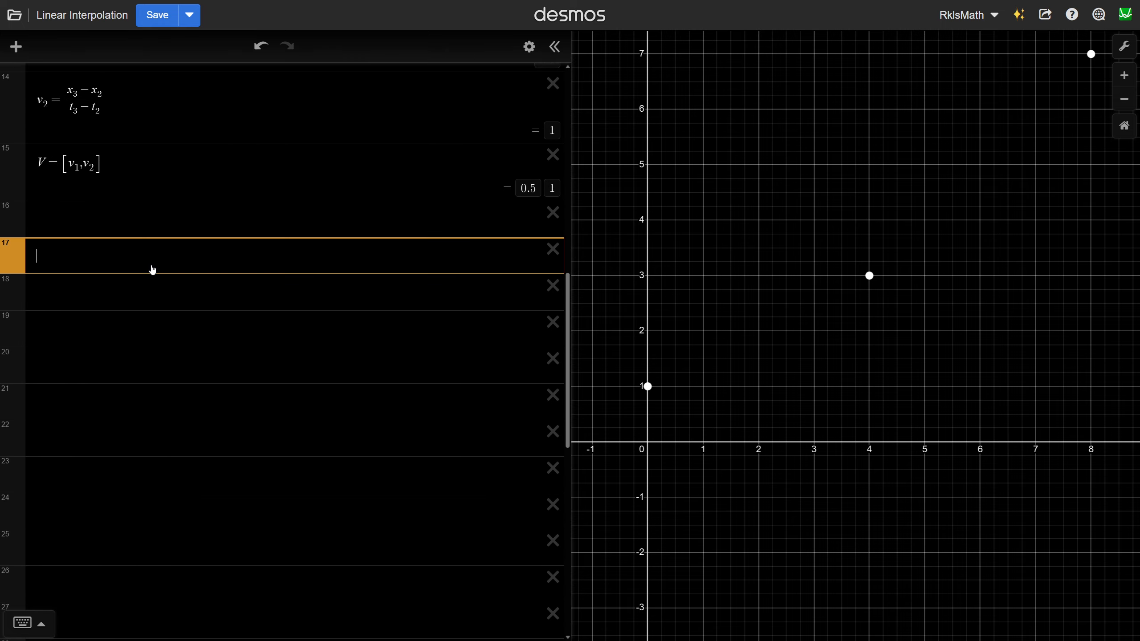
pyautogui.write('X[3')
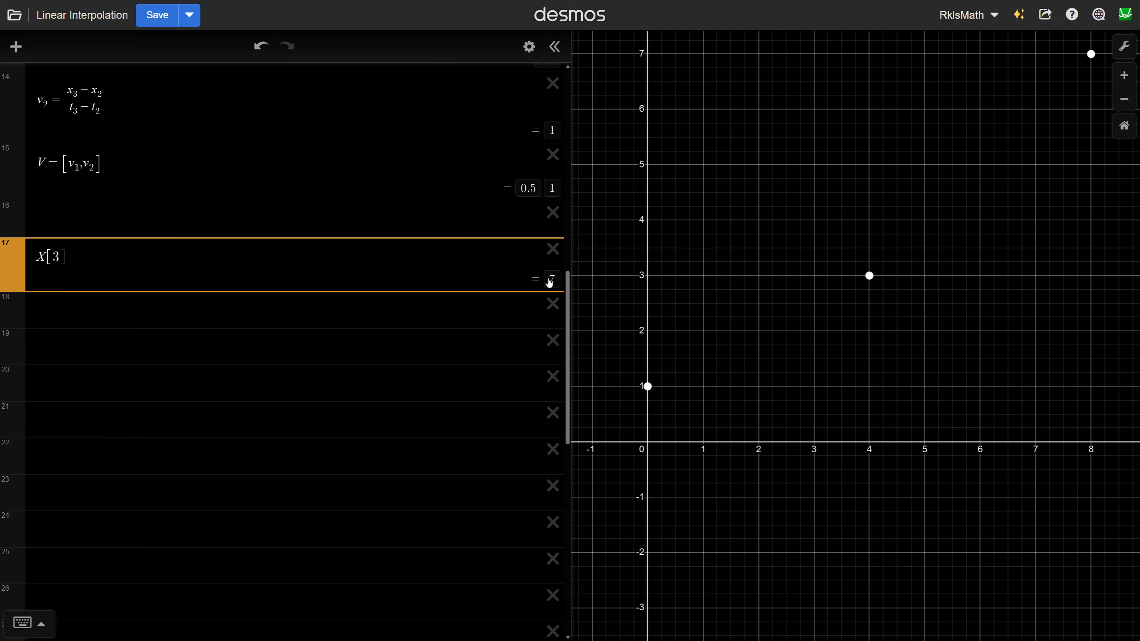
pyautogui.scroll(15, 213, 324)
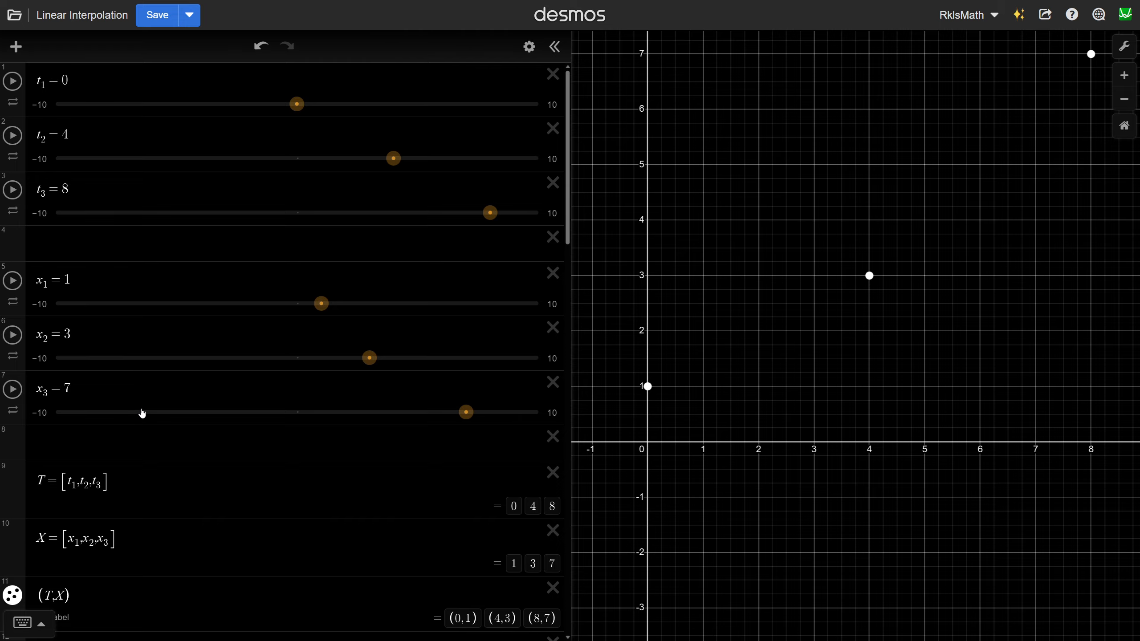
pyautogui.click(143, 397)
pyautogui.scroll(-15, 143, 397)
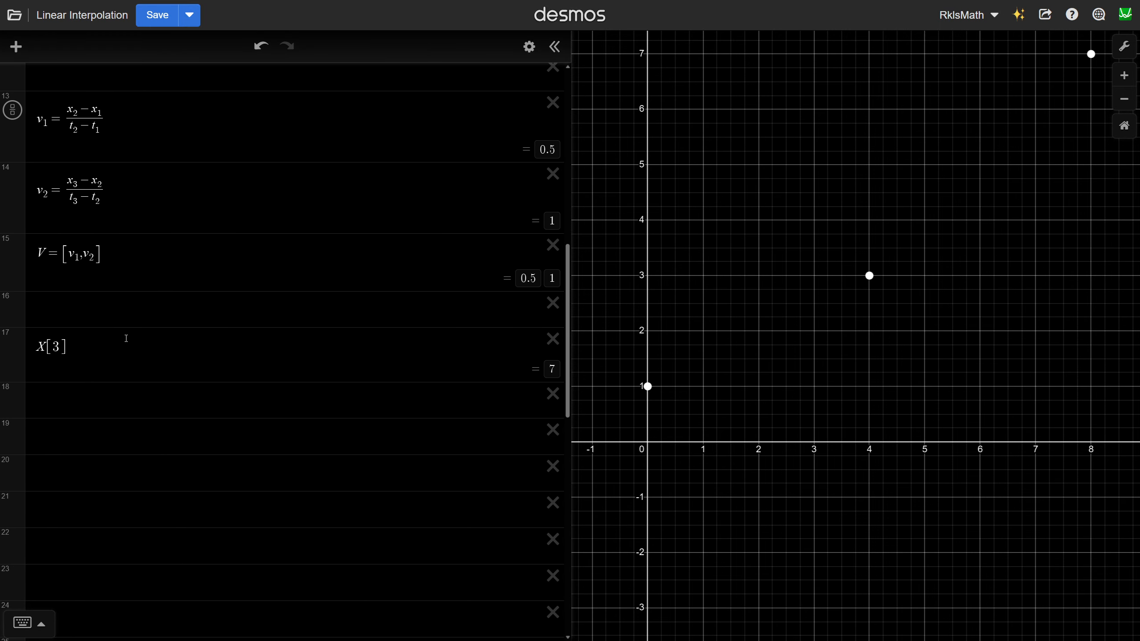
# Step: Evaluate V[1] in row 17 in place of X[3] and delete the test expression
pyautogui.click(126, 338)
pyautogui.press('BackSpace')
pyautogui.press('BackSpace')
pyautogui.press('BackSpace')
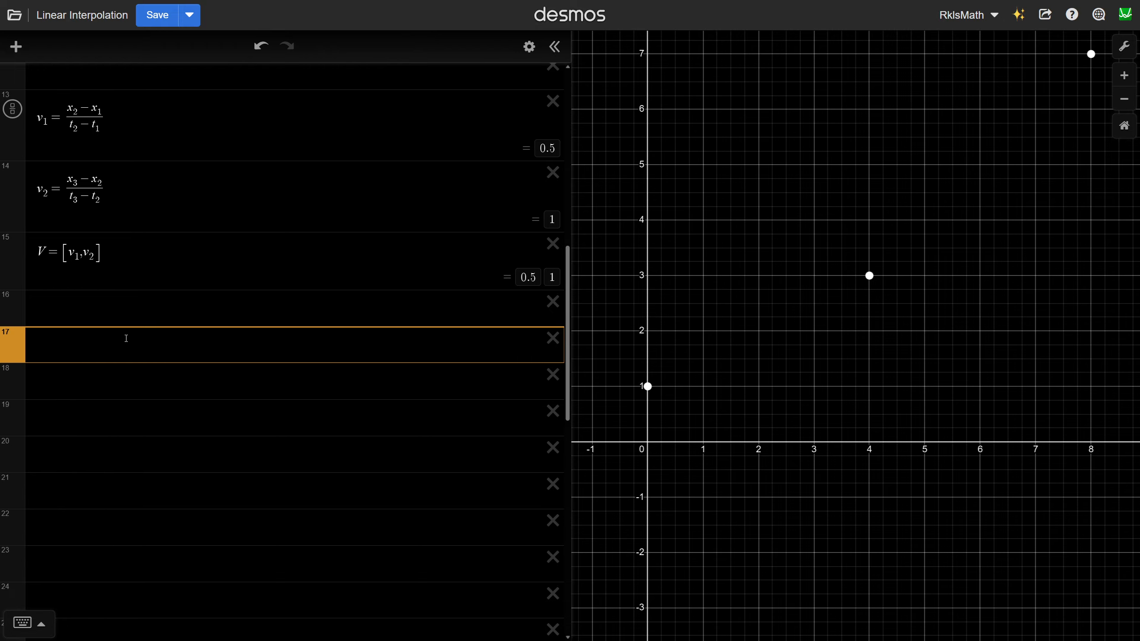
pyautogui.write('V[1')
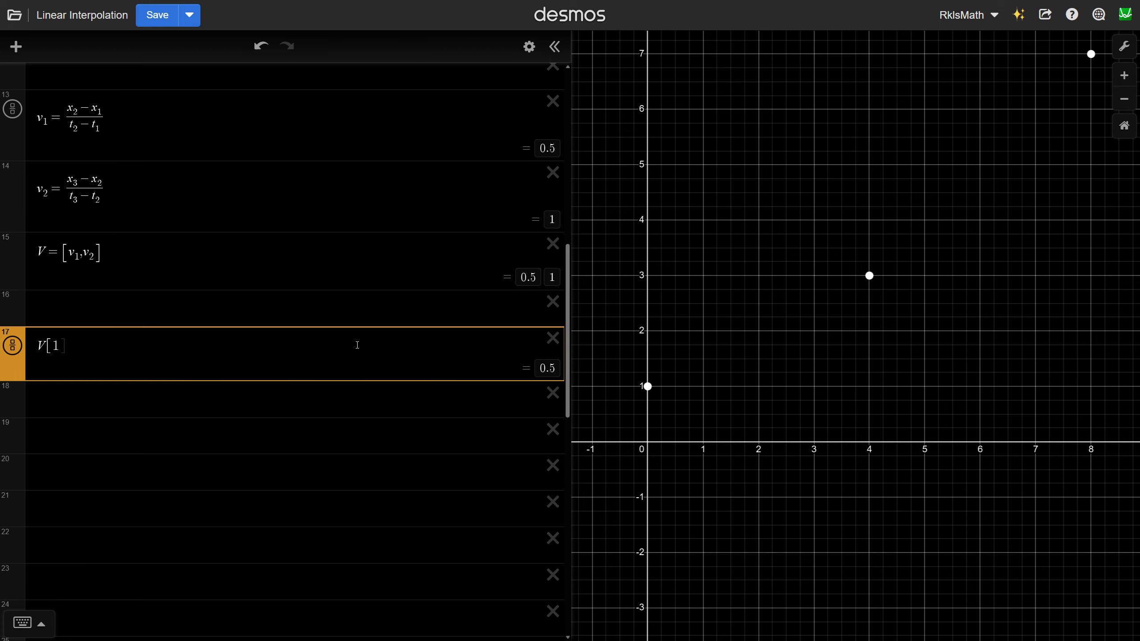
pyautogui.click(552, 338)
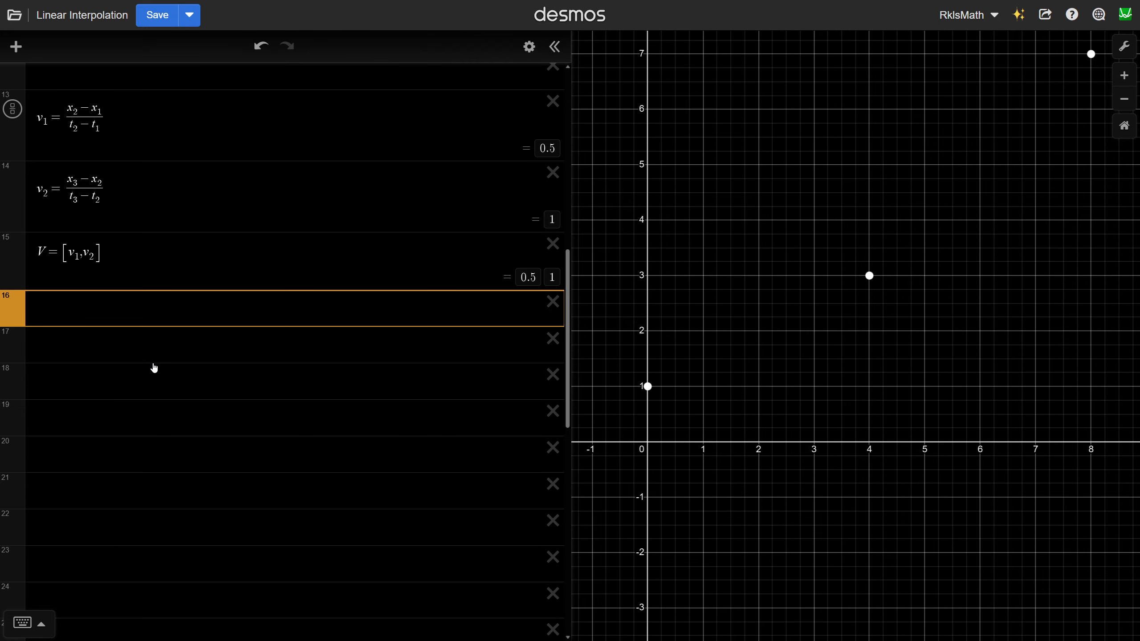
# Step: Begin a function definition f_l(k,t) with an opened piecewise brace in empty row 17
pyautogui.click(159, 346)
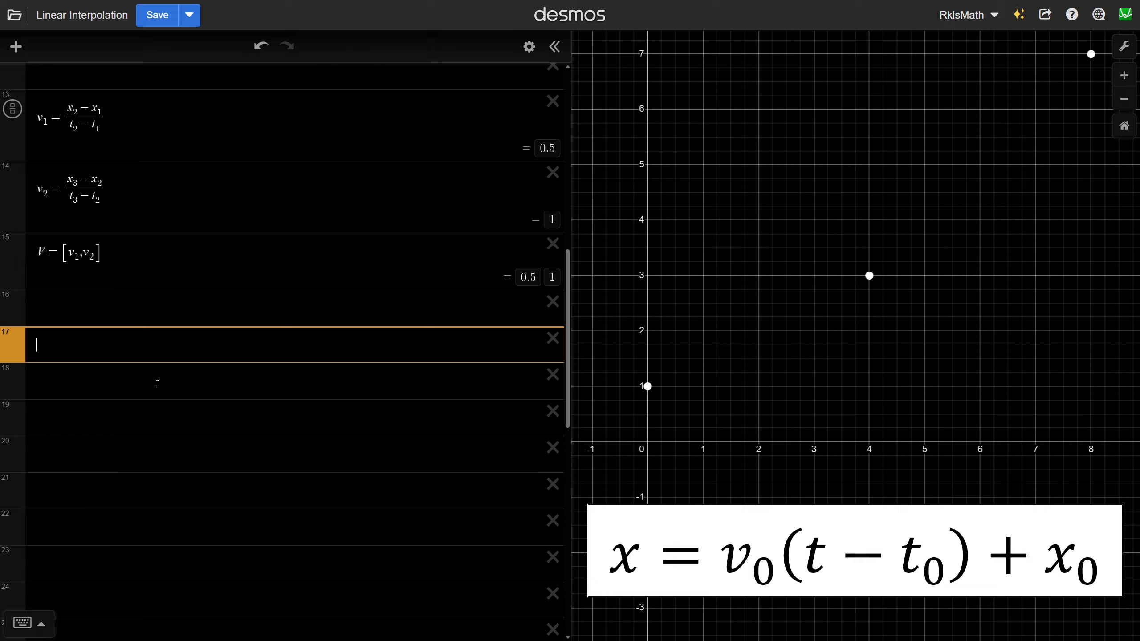
pyautogui.write('f_')
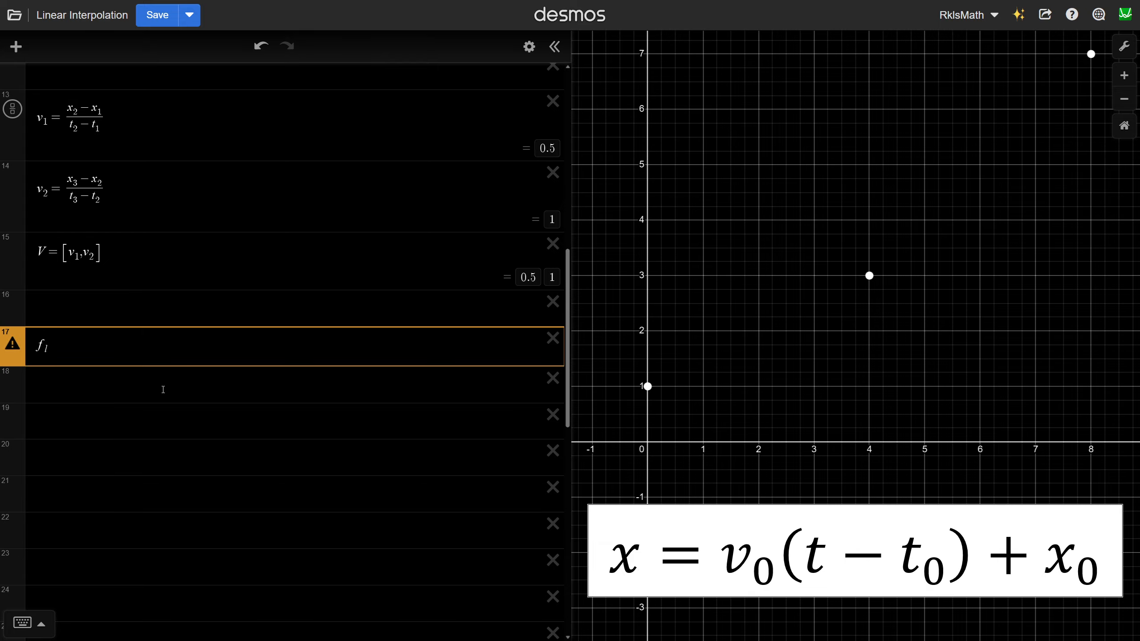
pyautogui.write('l(')
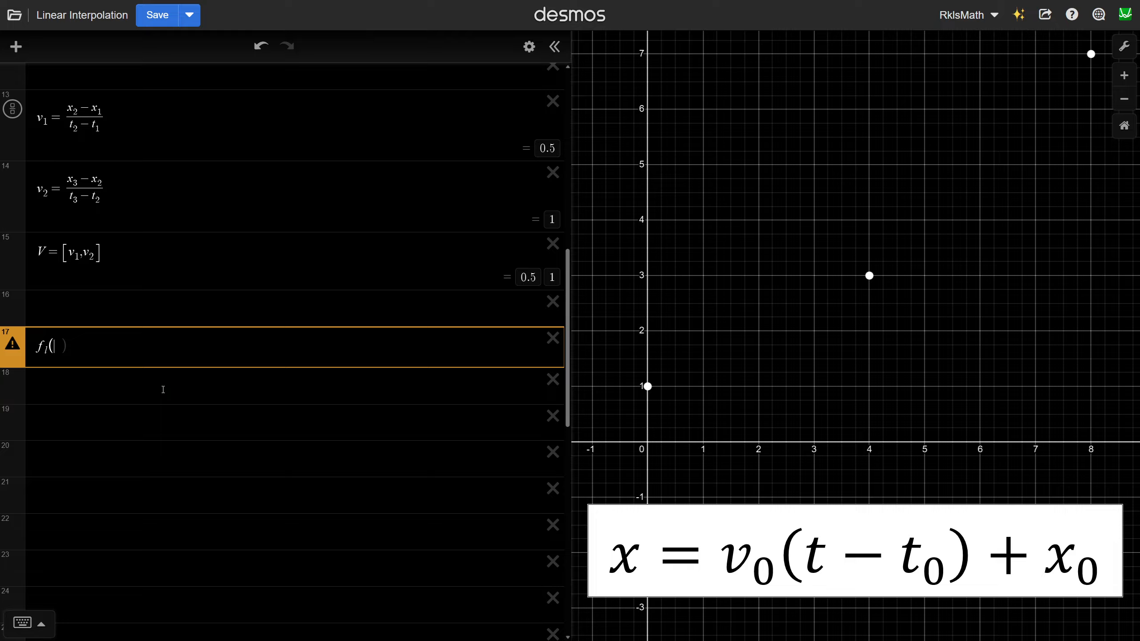
pyautogui.write('k')
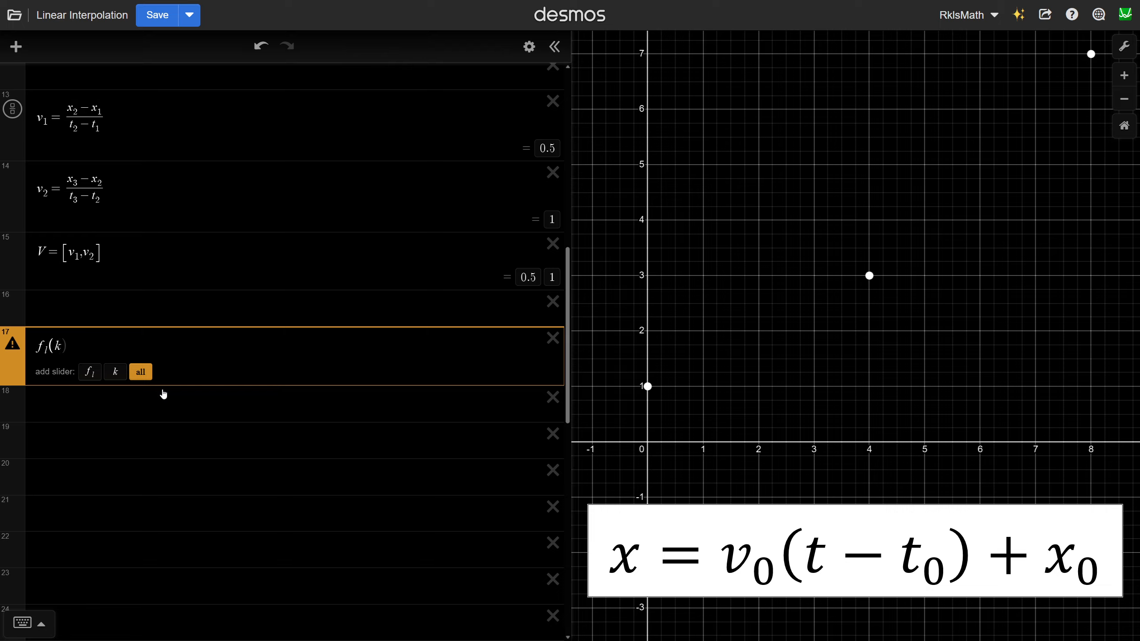
pyautogui.write(',t')
pyautogui.write('={')
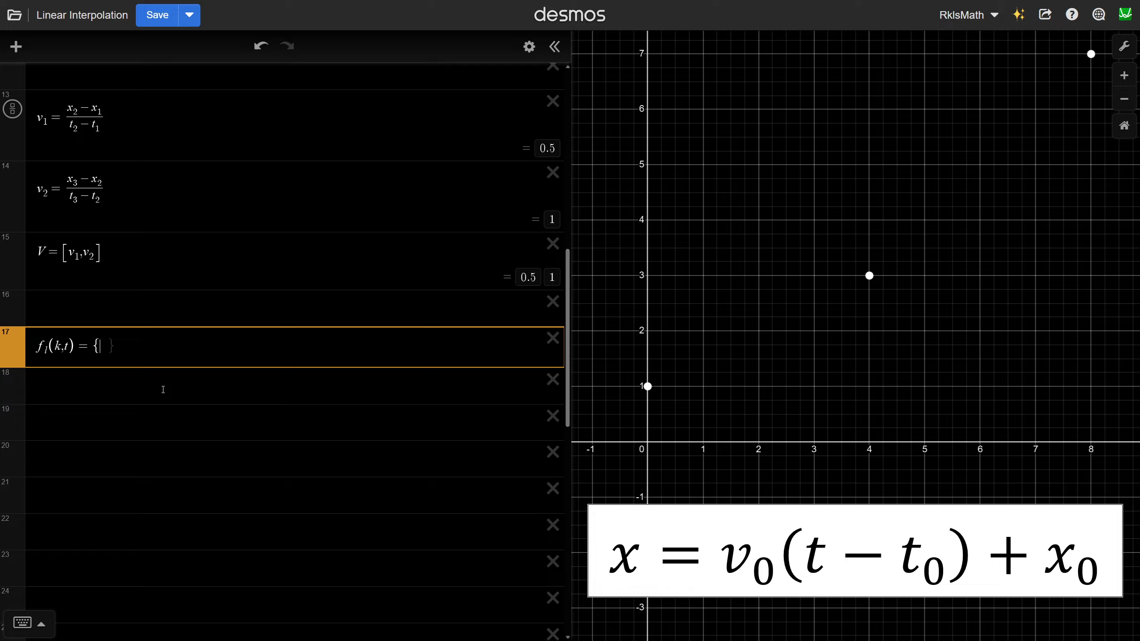
# Step: Enter the piecewise condition T[k] ≤ t ≤ T[k+1] for f_l(k,t)
pyautogui.write('T[k')
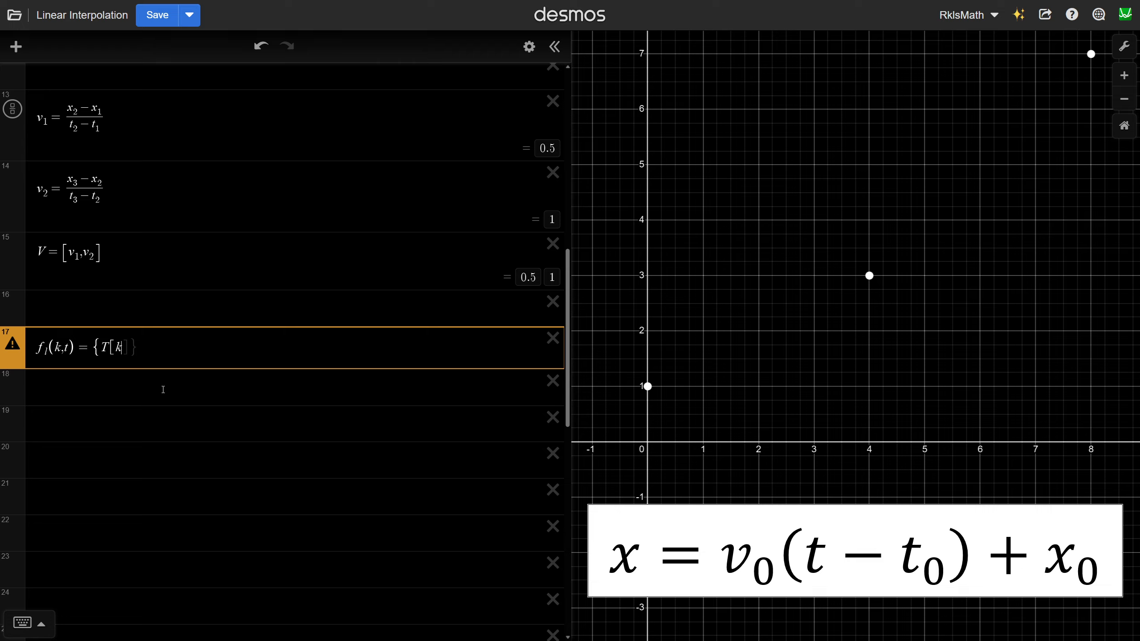
pyautogui.write(']<')
pyautogui.write('t<')
pyautogui.write('T')
pyautogui.write('[')
pyautogui.write('k')
pyautogui.write('+1')
pyautogui.write(']:')
# Step: Complete f_l(k,t) with the line expression V[k](t − T[k]) + X[k] as the value of its condition
pyautogui.write('V')
pyautogui.write('[')
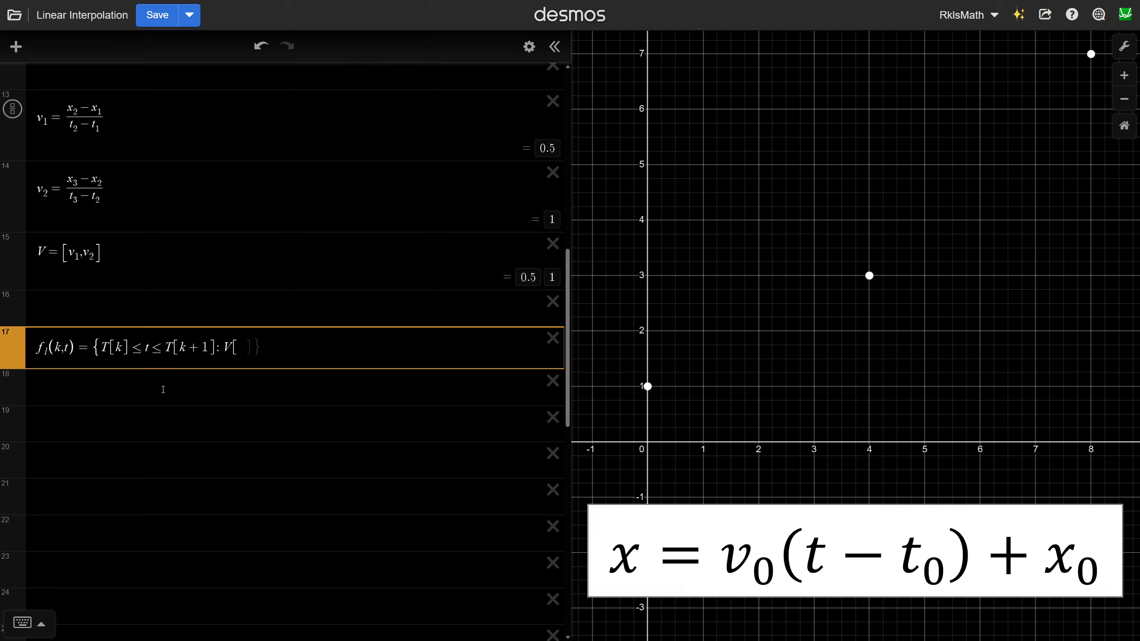
pyautogui.write('k')
pyautogui.write('](t-')
pyautogui.write('T[')
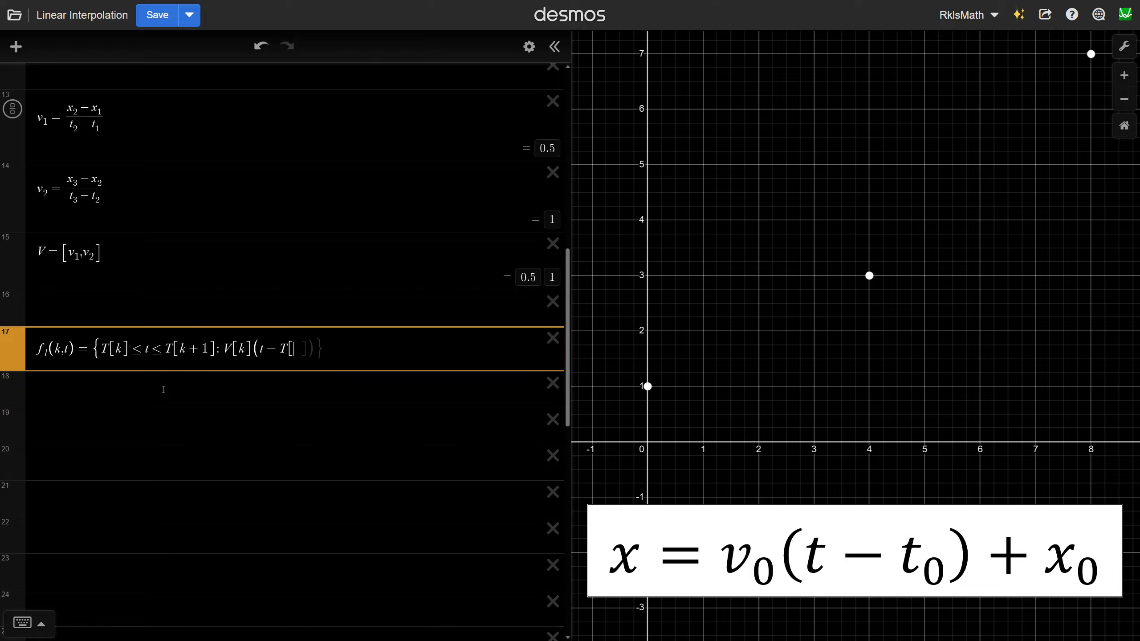
pyautogui.write('k])+ X[k')
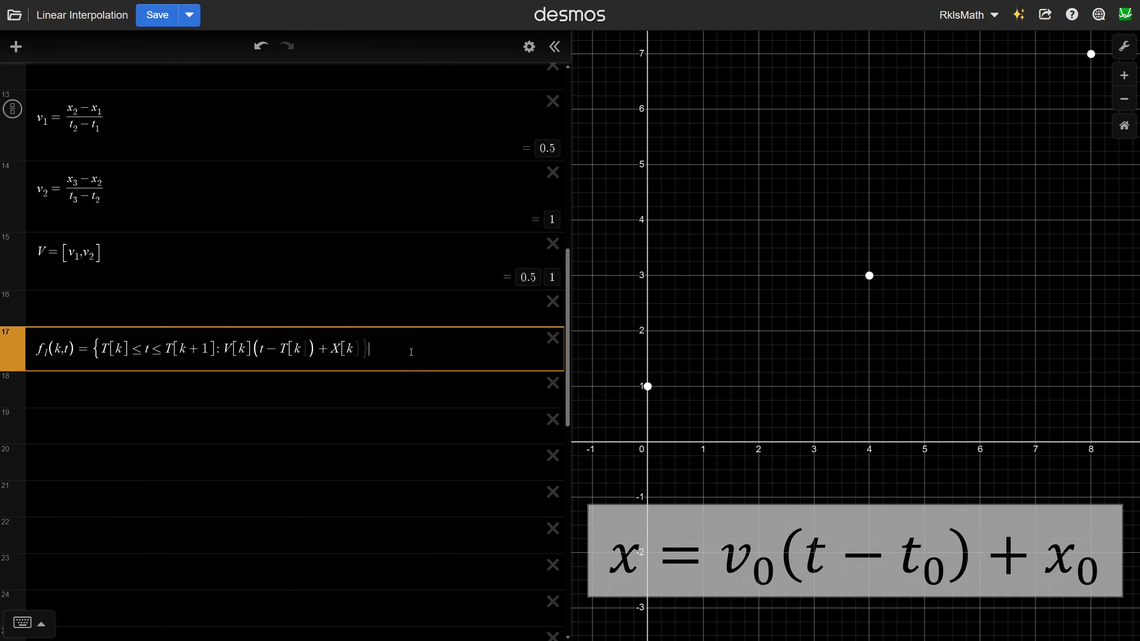
# Step: Define the first segment function f_1(t) = f_l(1,t) in row 19
pyautogui.click(237, 421)
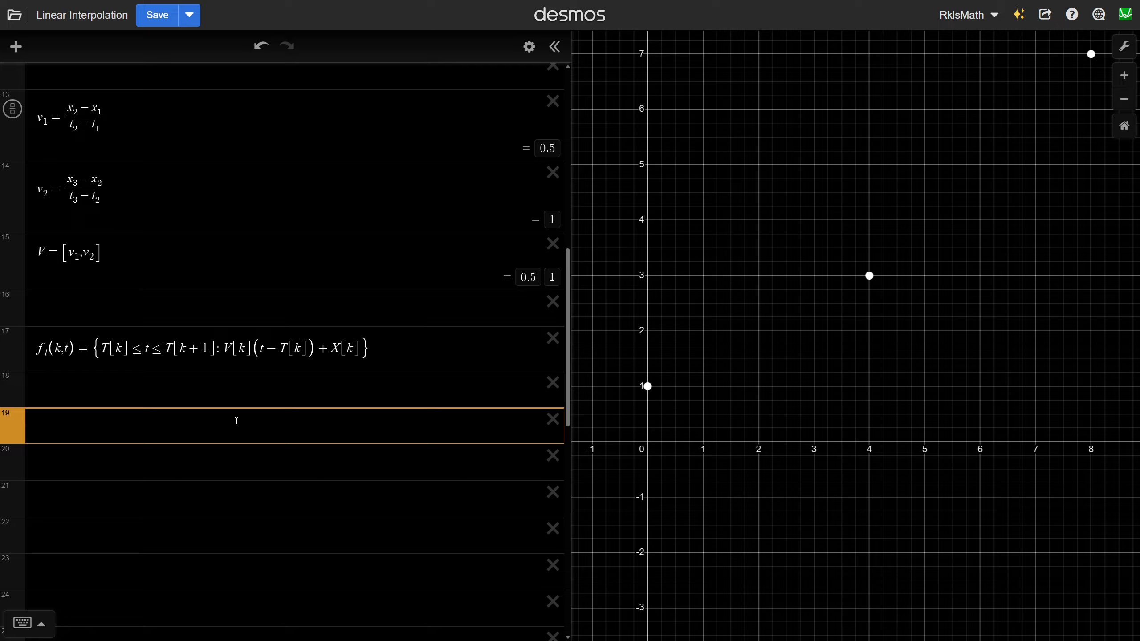
pyautogui.write('f_1')
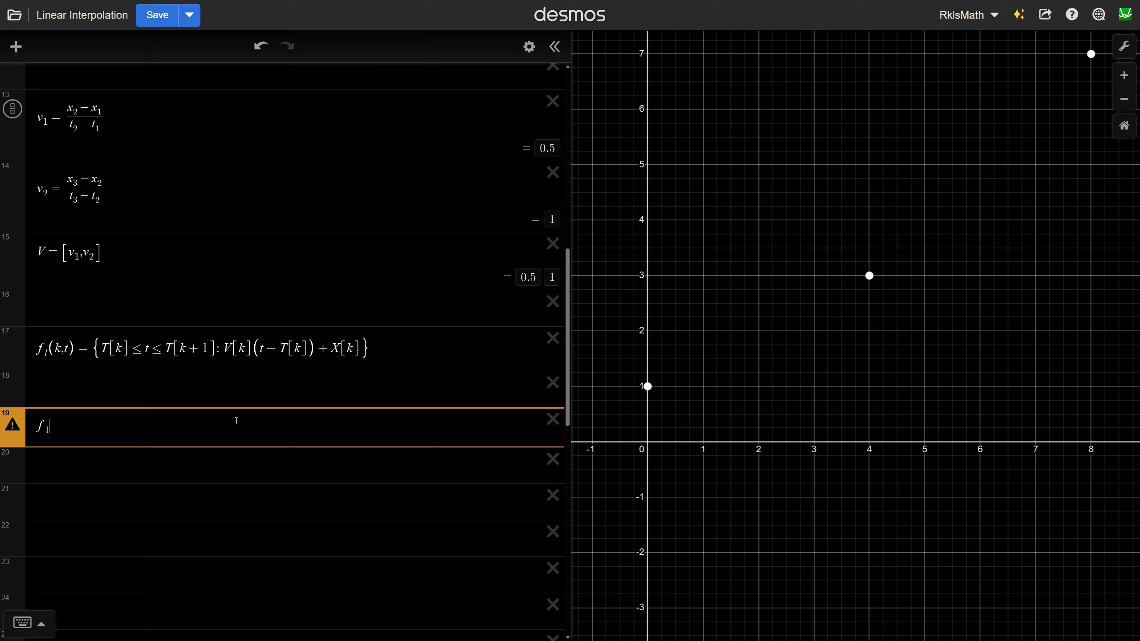
pyautogui.write('(t)=')
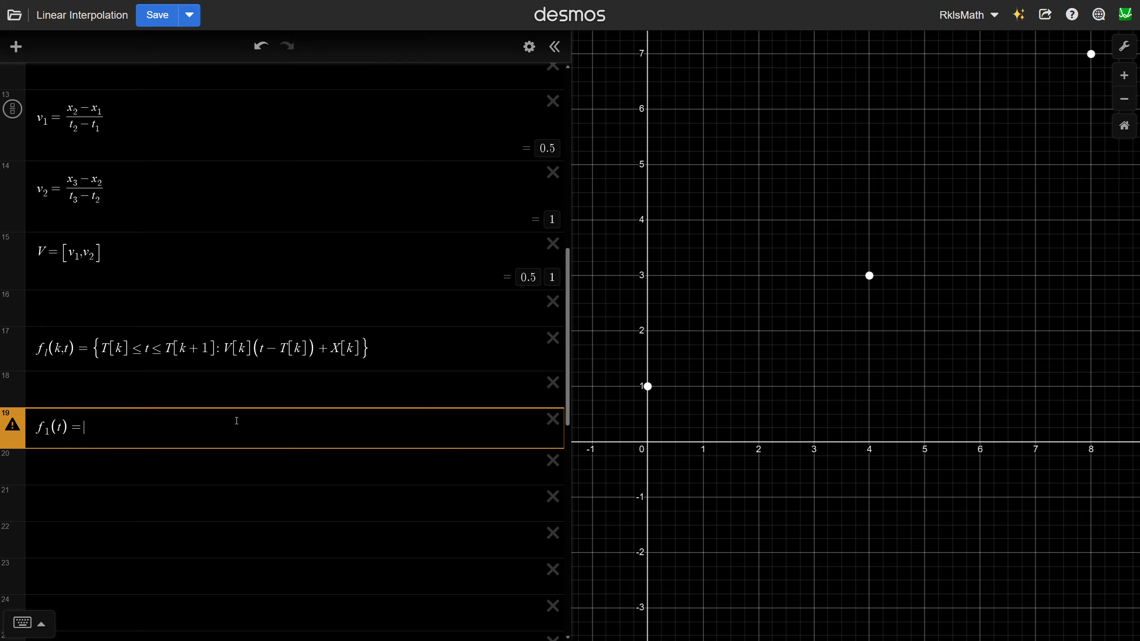
pyautogui.write('f_1(')
pyautogui.write('1,t')
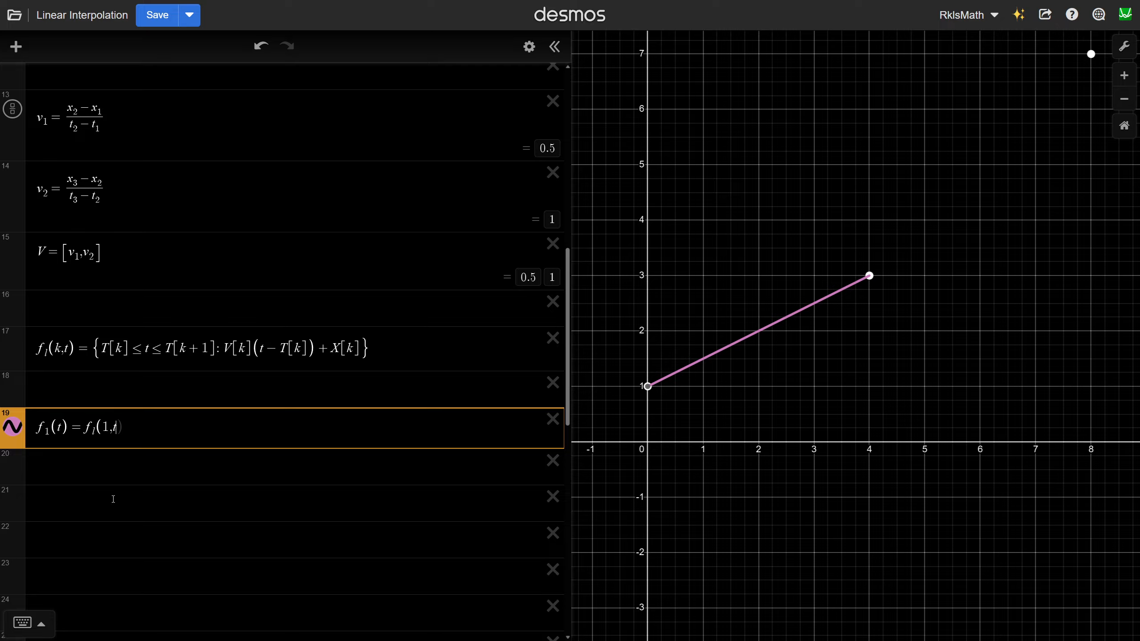
# Step: Define the second segment function f_2(t) = f_l(2,t) in row 20
pyautogui.click(106, 463)
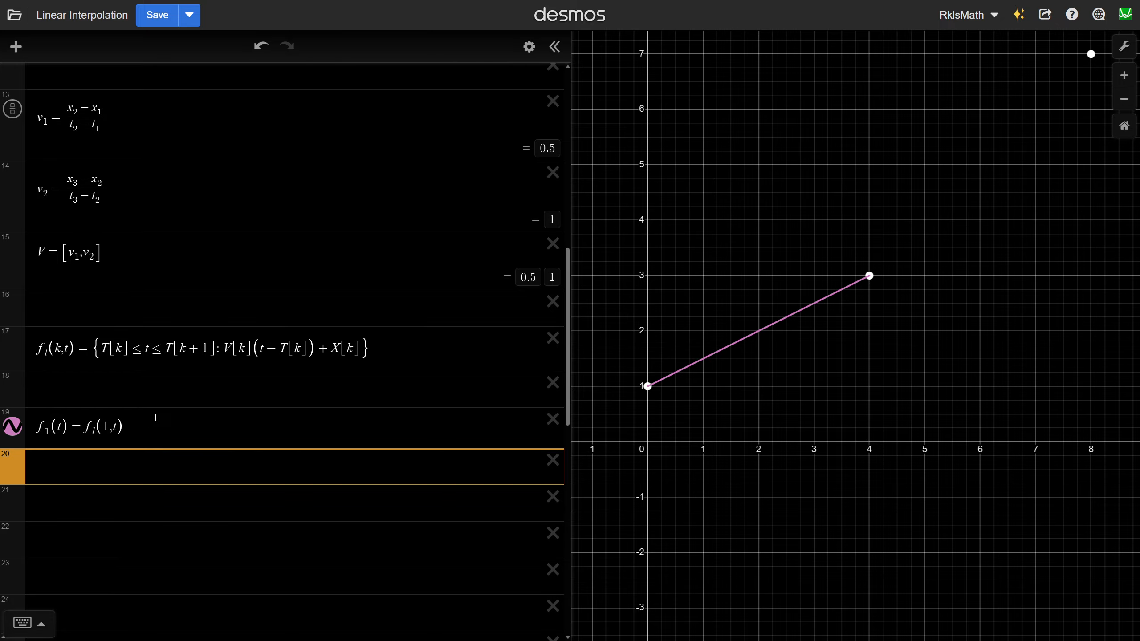
pyautogui.write('f_2')
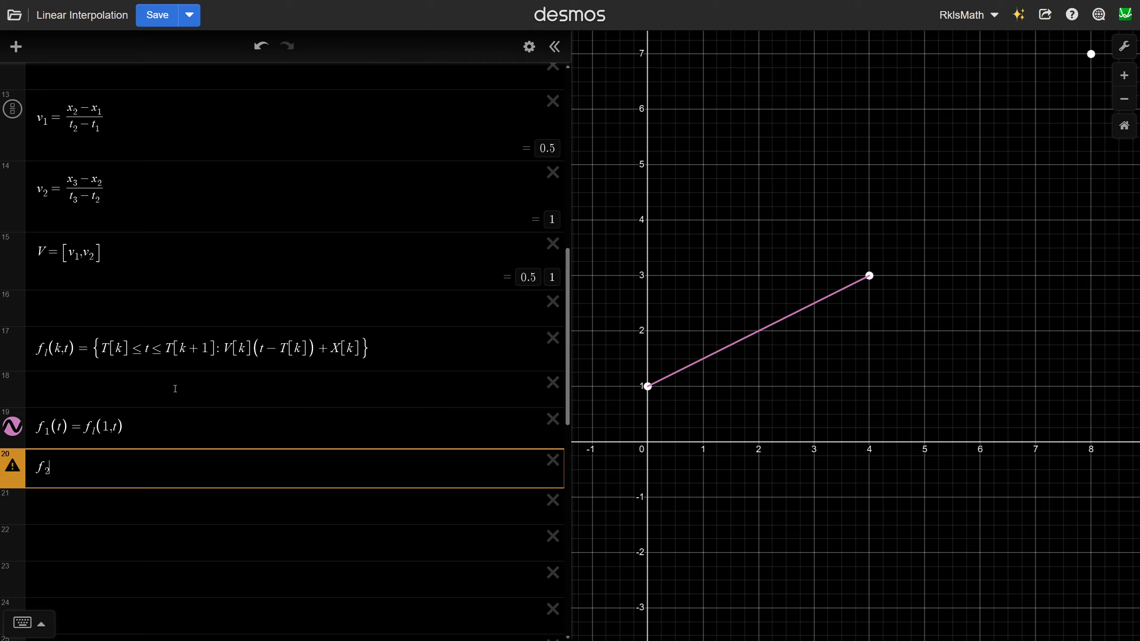
pyautogui.write('(t)=')
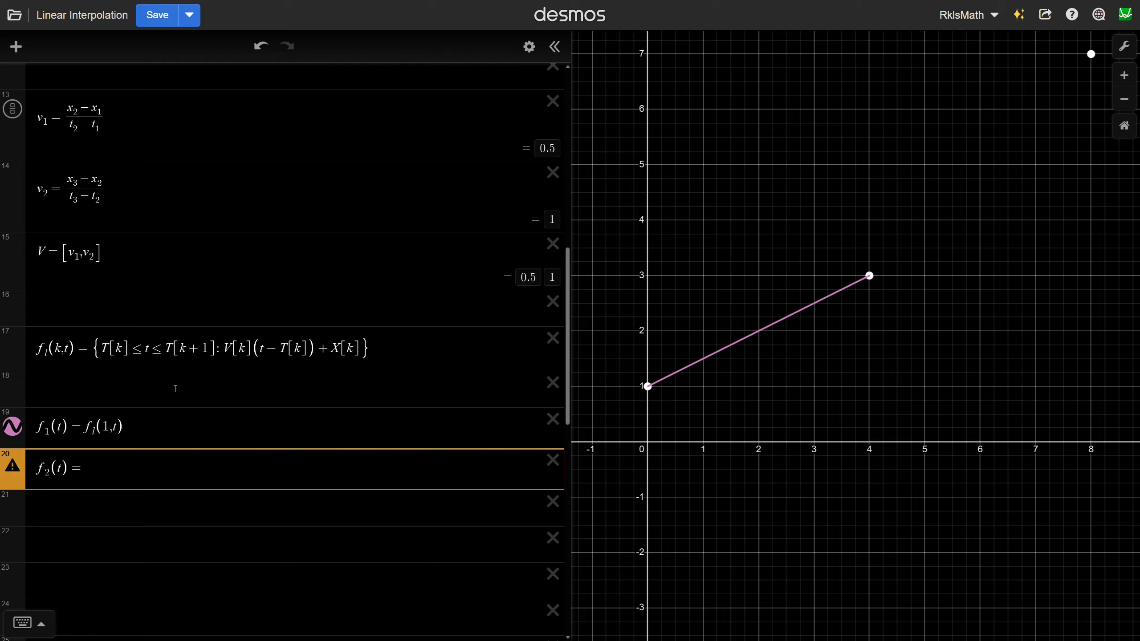
pyautogui.write('f_l(2,t')
pyautogui.click(1036, 314)
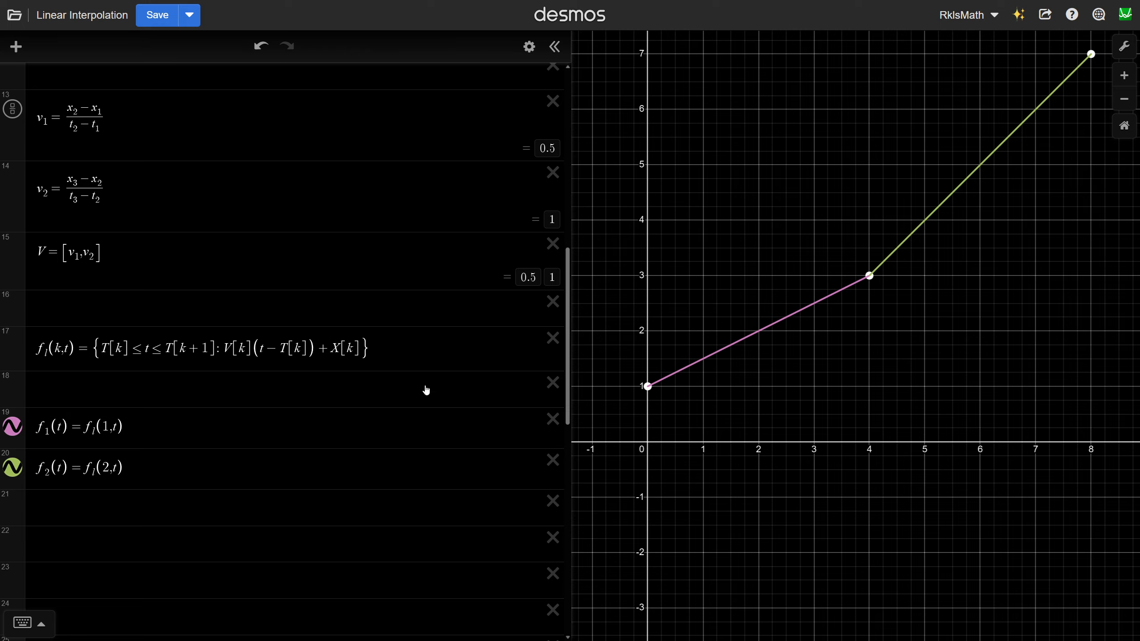
# Step: Define the piecewise function f_S(t) in row 22 with the first piece t_1 ≤ t < t_2: f_1(t)
pyautogui.scroll(-2, 348, 487)
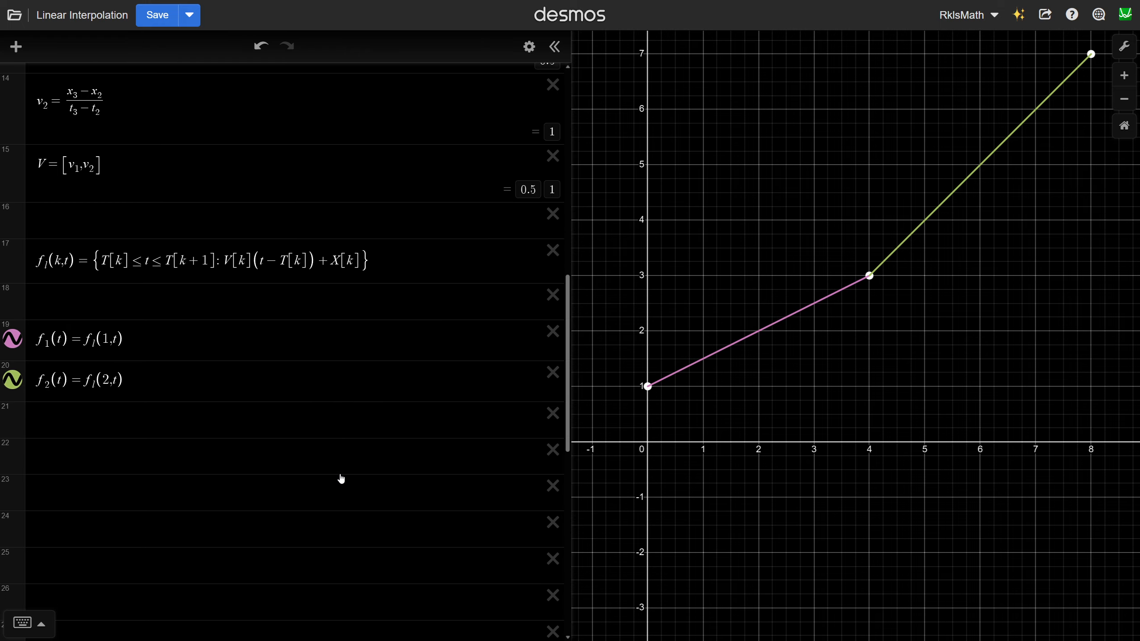
pyautogui.click(102, 461)
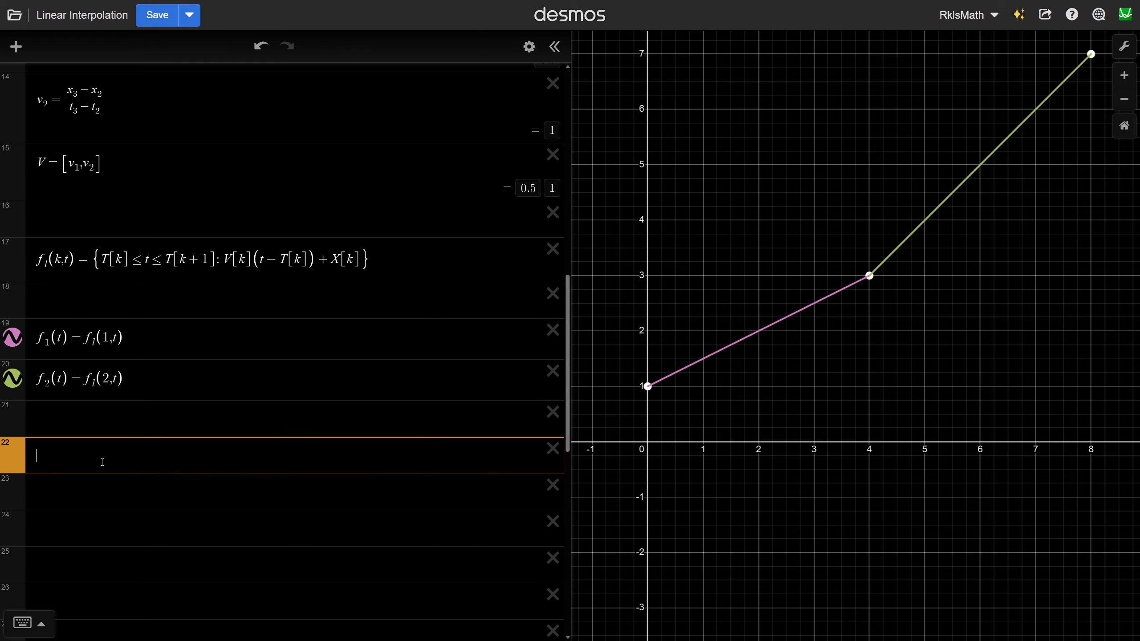
pyautogui.write('f_s')
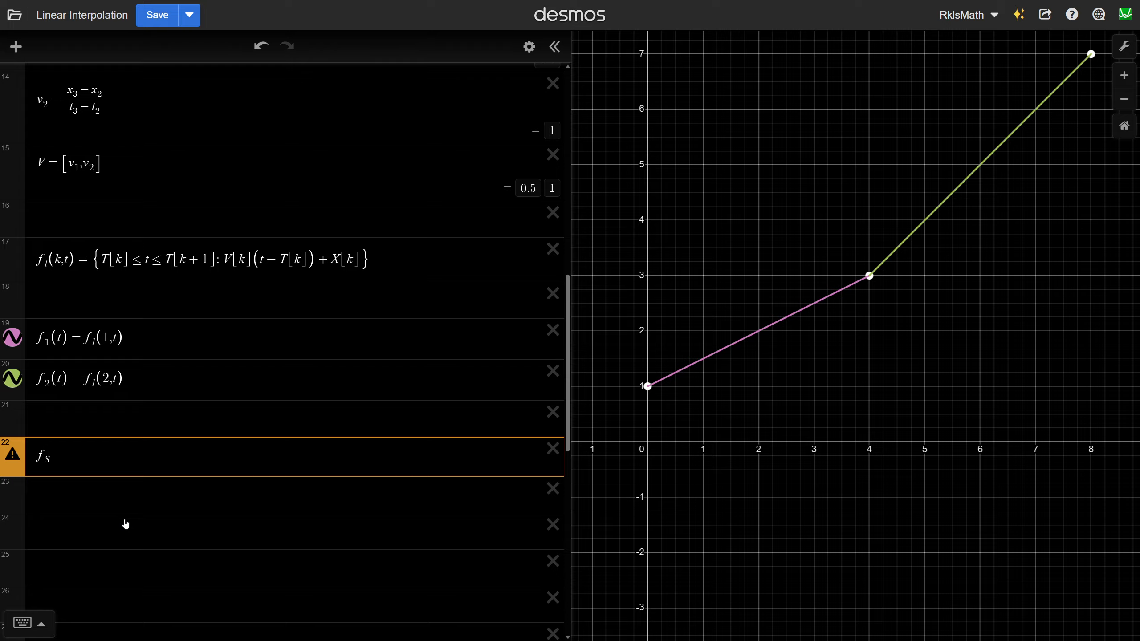
pyautogui.write('(t)={')
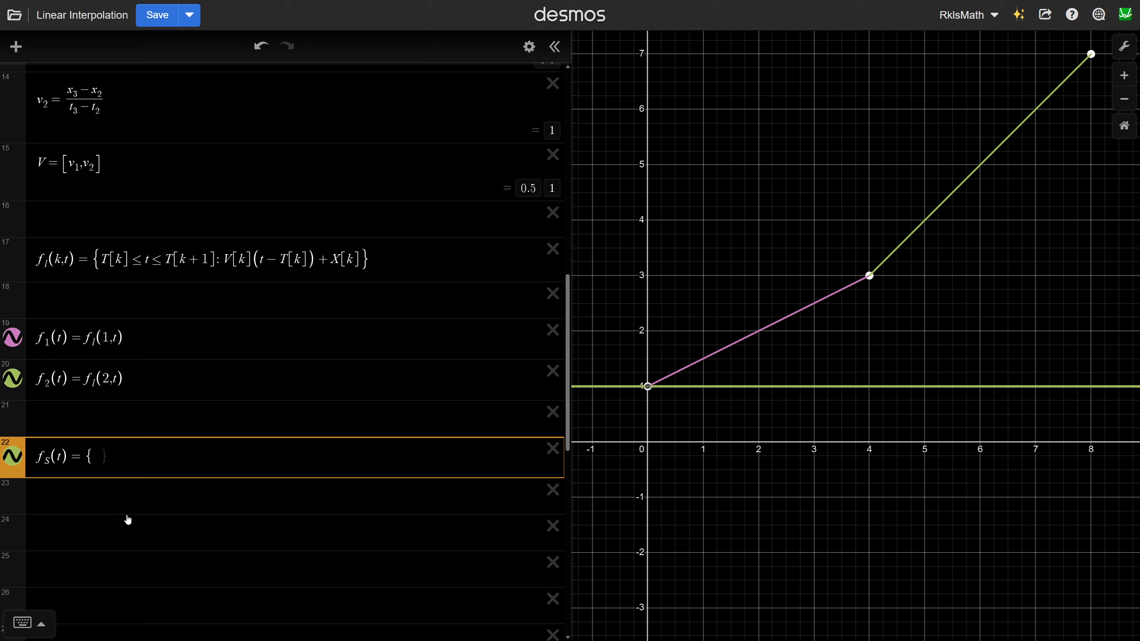
pyautogui.write('t_1<')
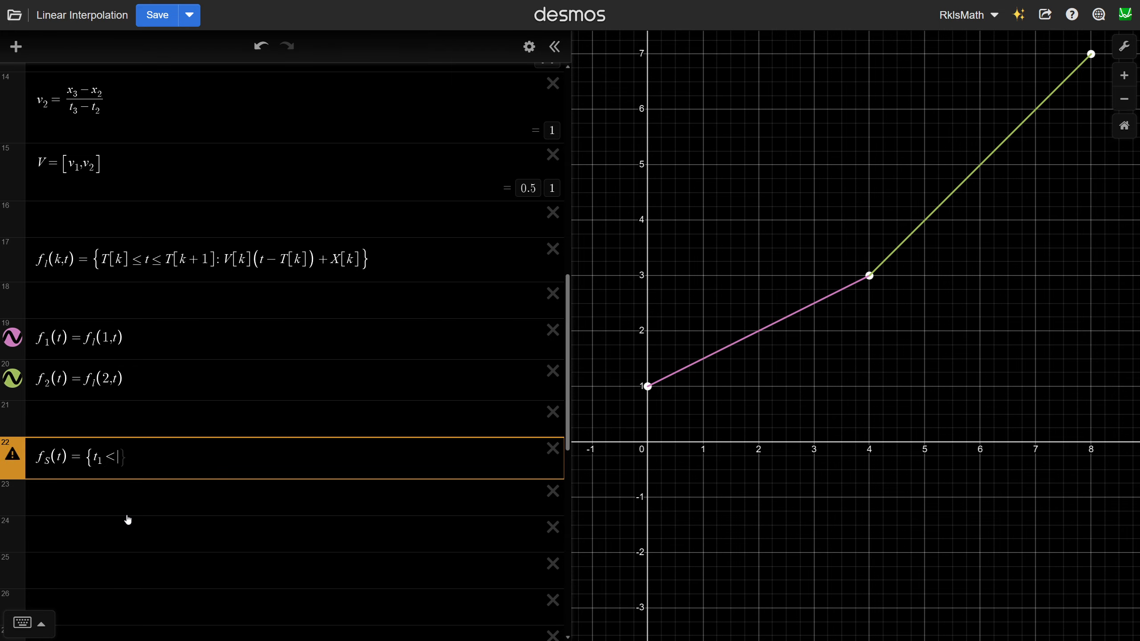
pyautogui.write('t<t_2')
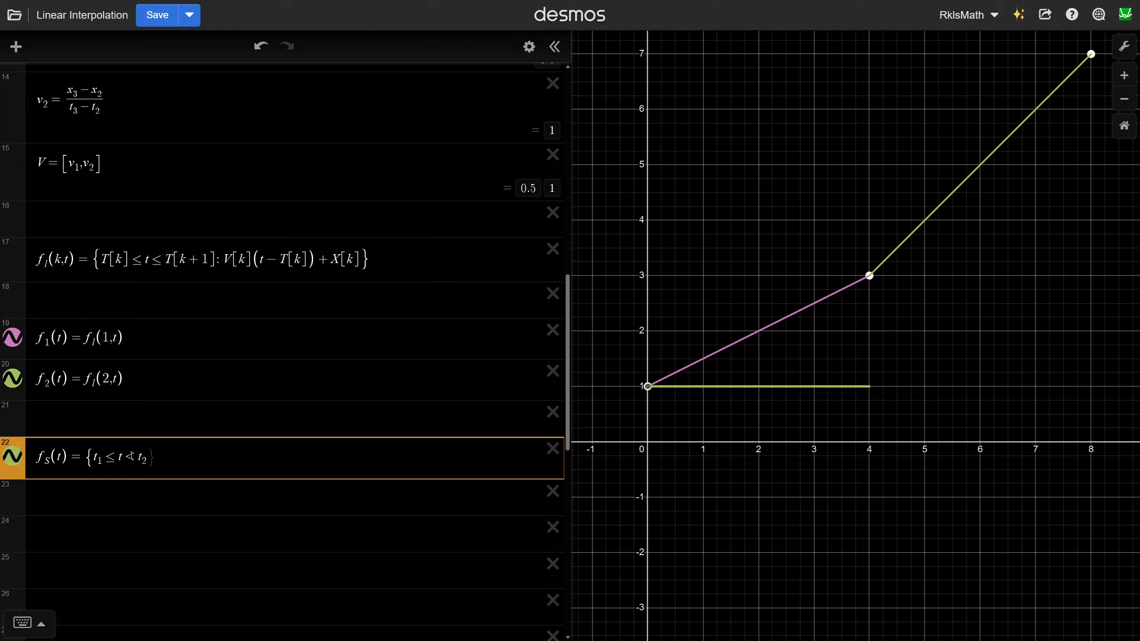
pyautogui.moveTo(137, 457); pyautogui.dragTo(130, 457)
pyautogui.press('End')
pyautogui.write(':f_1')
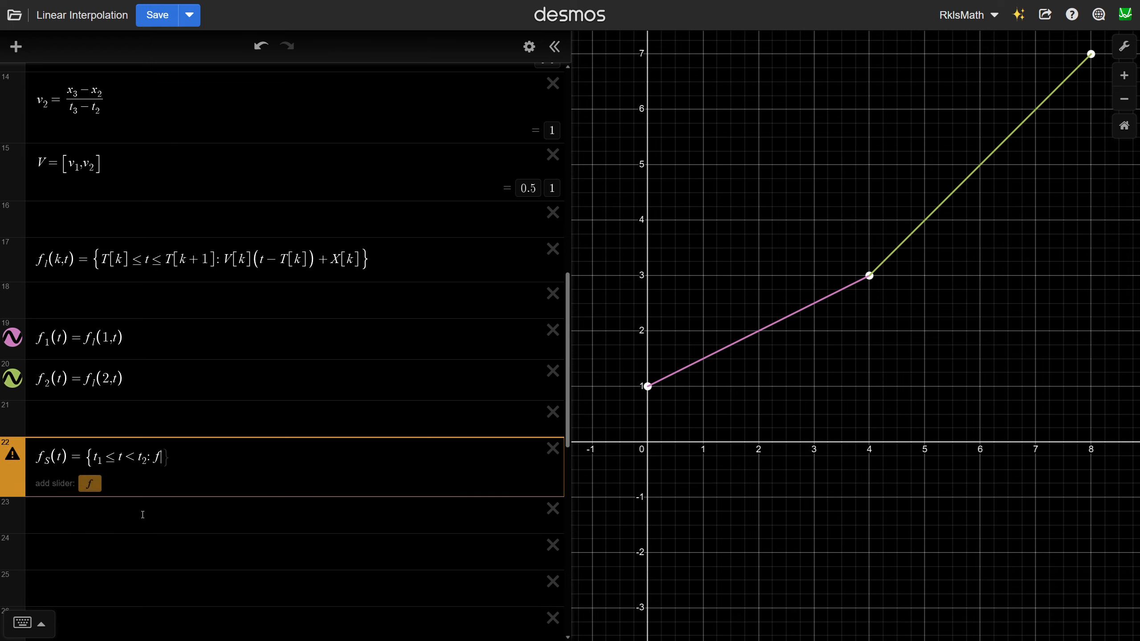
pyautogui.write('(t)')
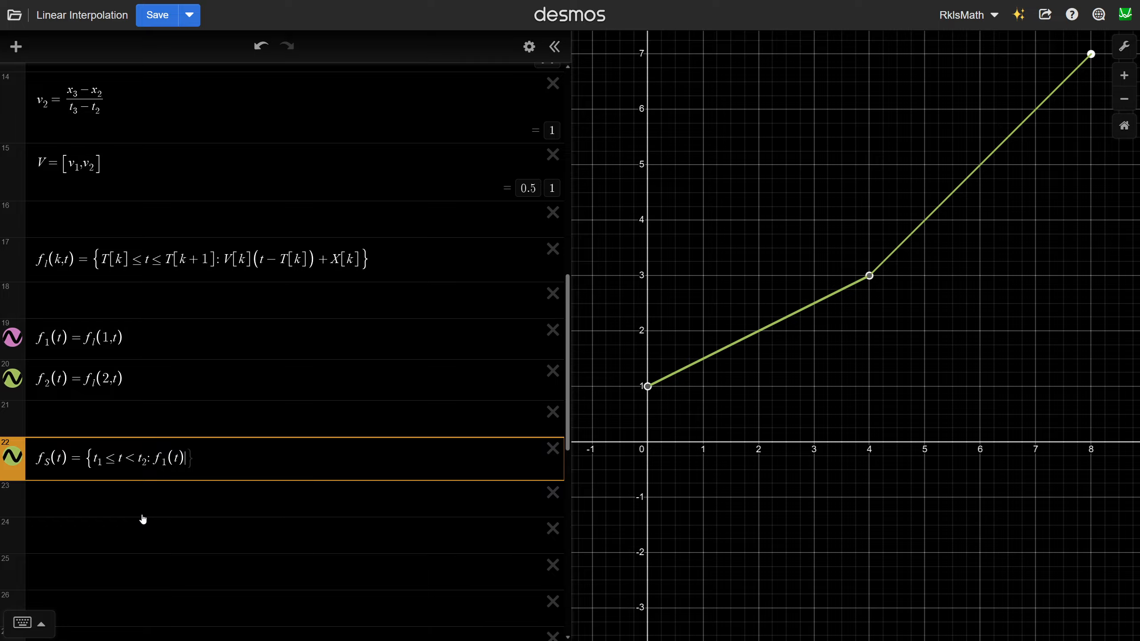
# Step: Add the second piece t_2 ≤ t ≤ t_3: f_2(t) to f_S(t)
pyautogui.write(',')
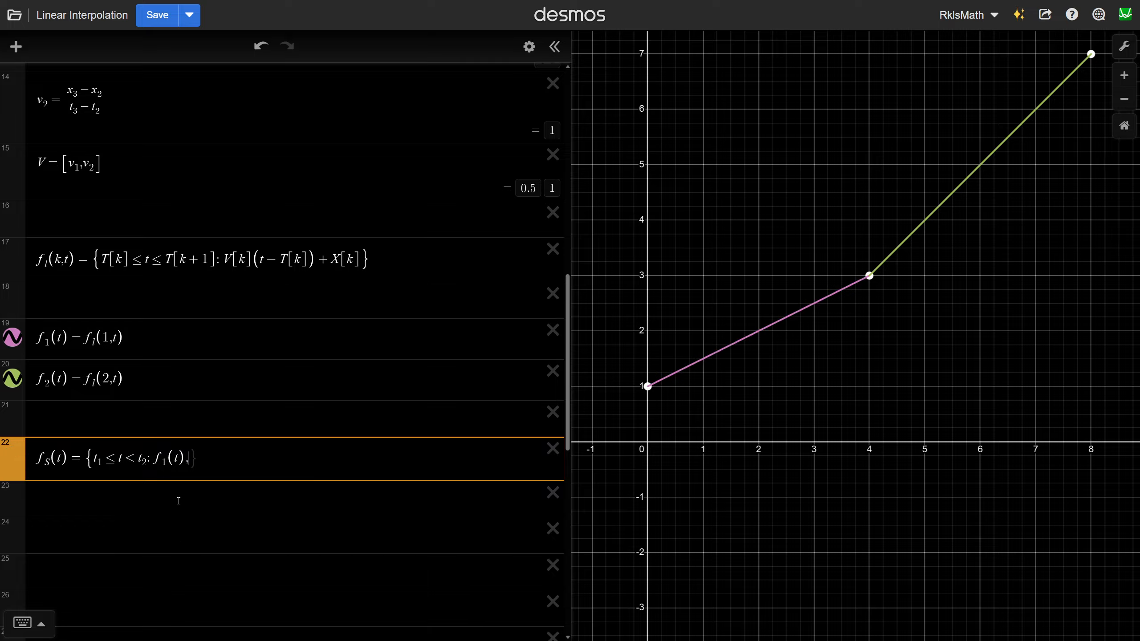
pyautogui.write('t2<=t<')
pyautogui.write('t_2 ≤ t ≤ t')
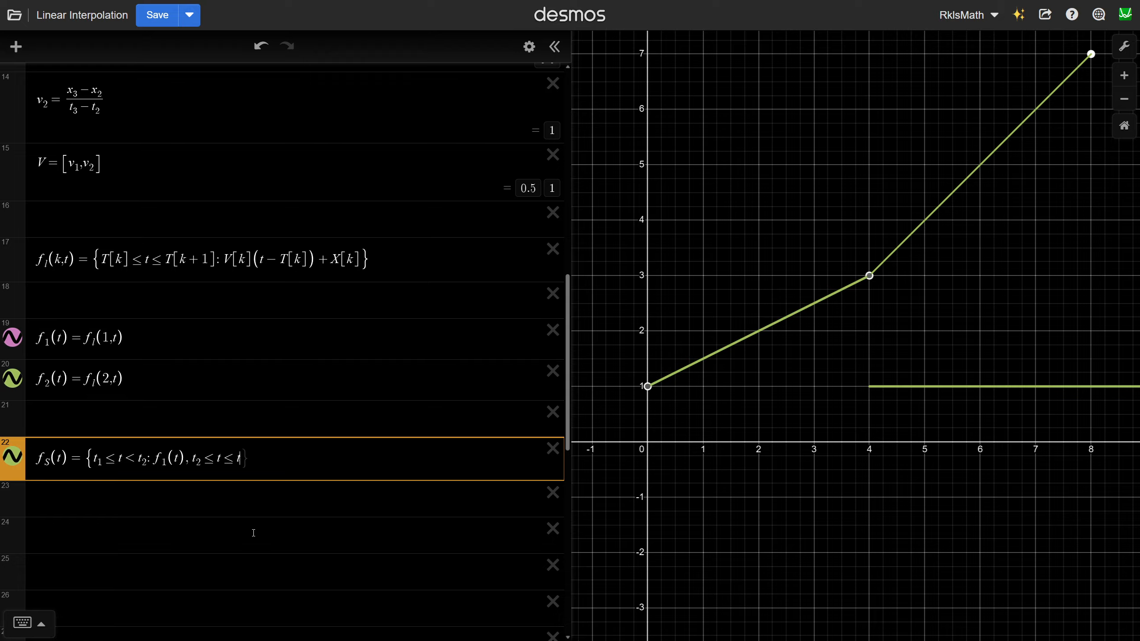
pyautogui.write('3')
pyautogui.write(':f')
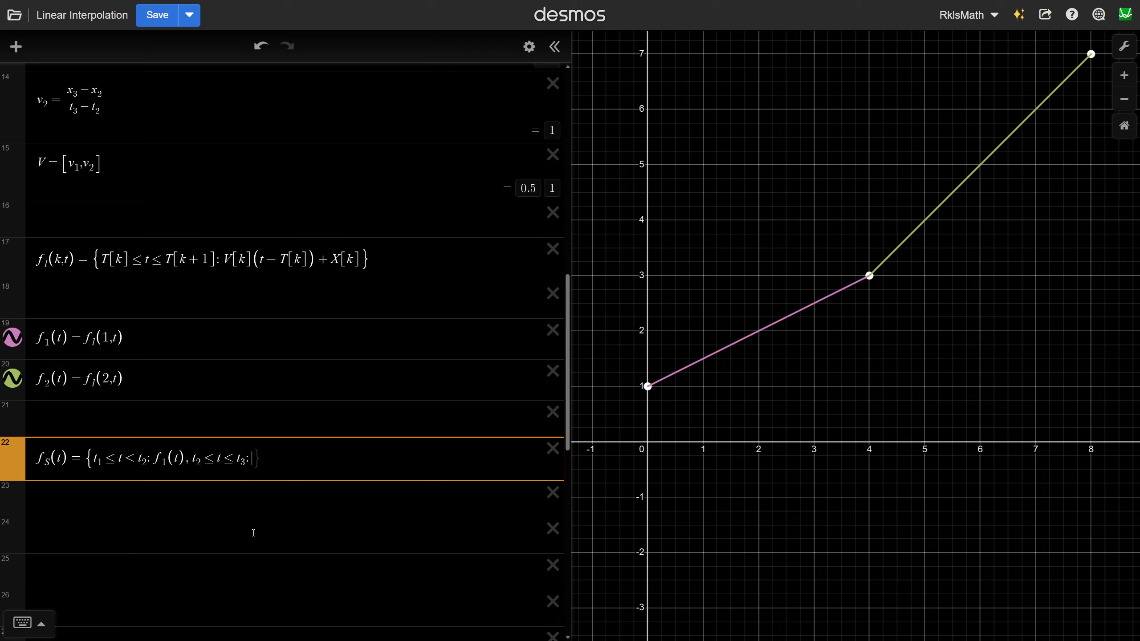
pyautogui.write('2(t)')
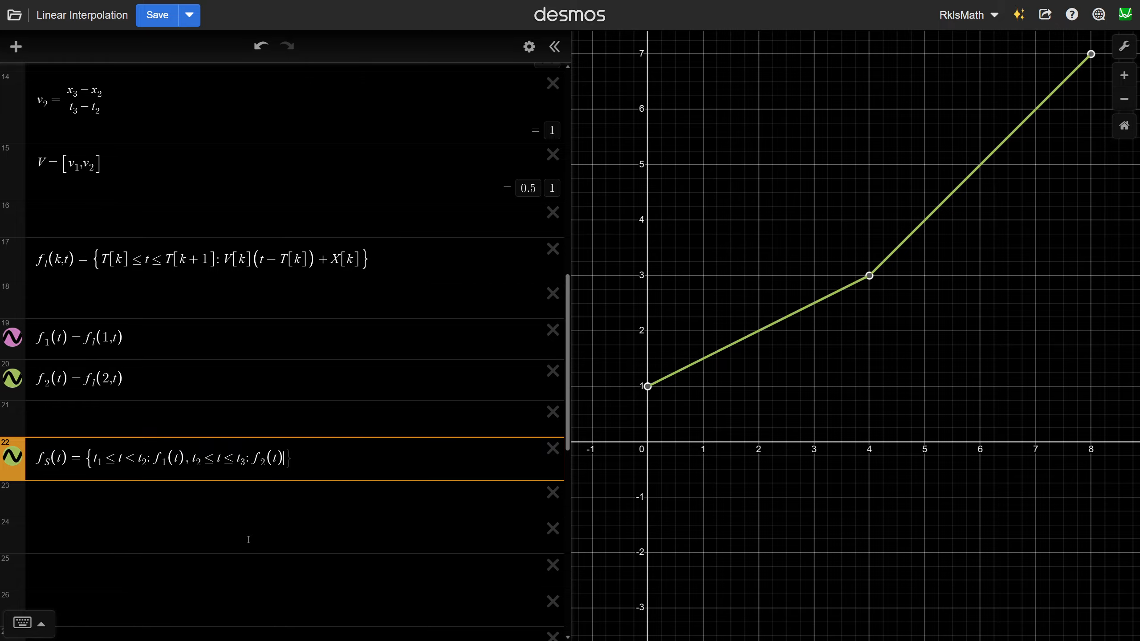
# Step: Change the line color of f_S(t) to blue
pyautogui.click(530, 47)
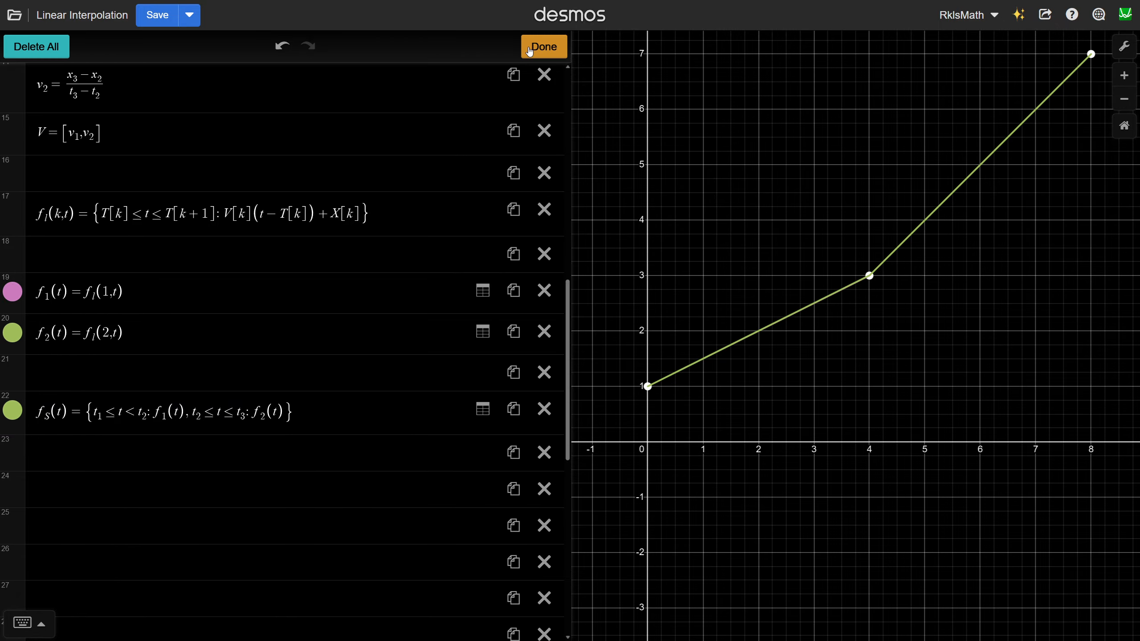
pyautogui.click(17, 412)
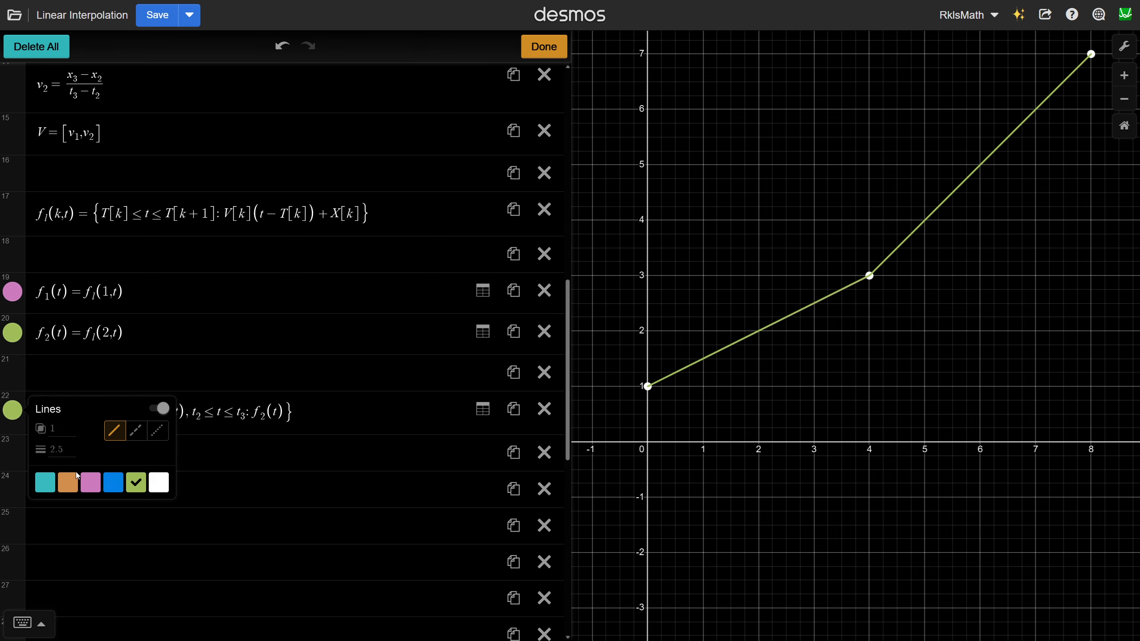
pyautogui.click(113, 482)
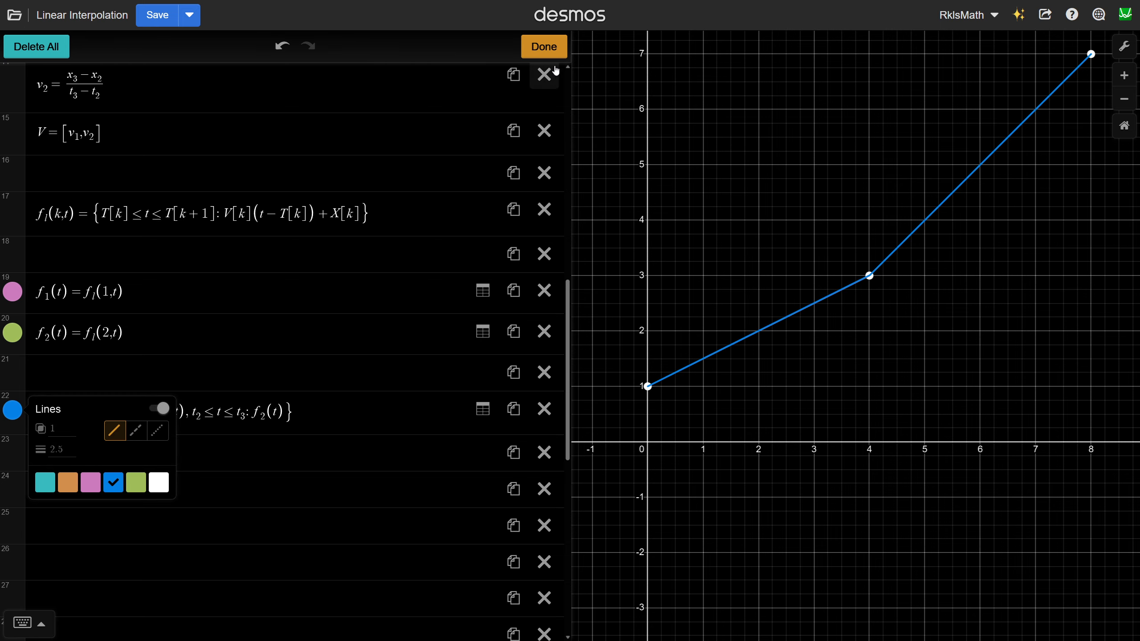
pyautogui.click(544, 47)
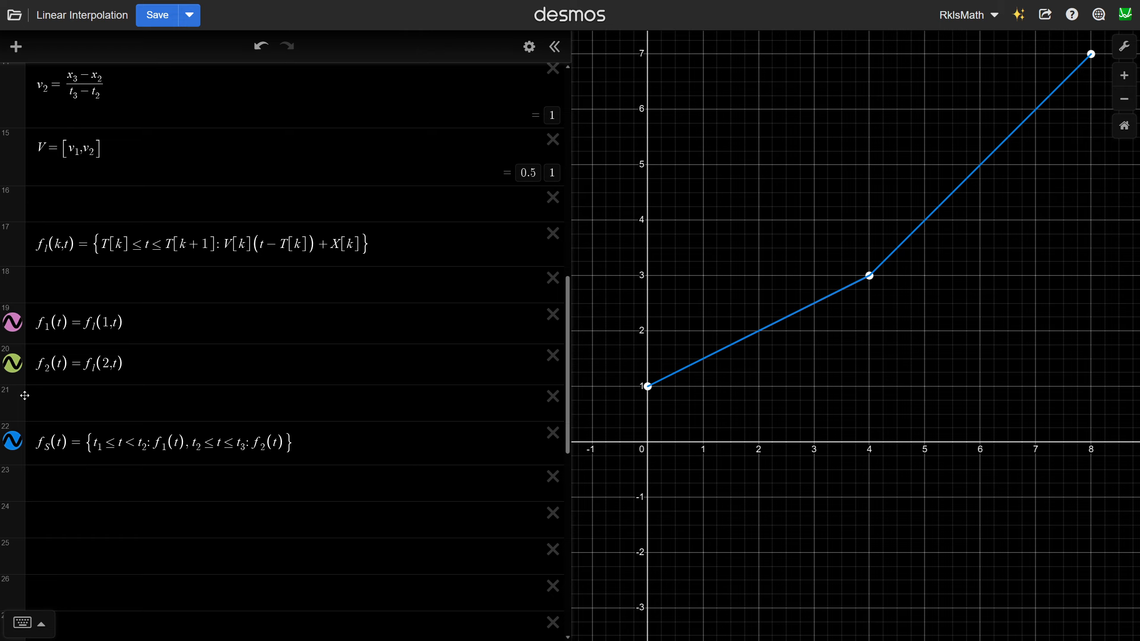
# Step: Hide the graphs of f_1 and f_2 and move the f_S(t) expression to row 1 of the list
pyautogui.click(16, 324)
pyautogui.click(17, 371)
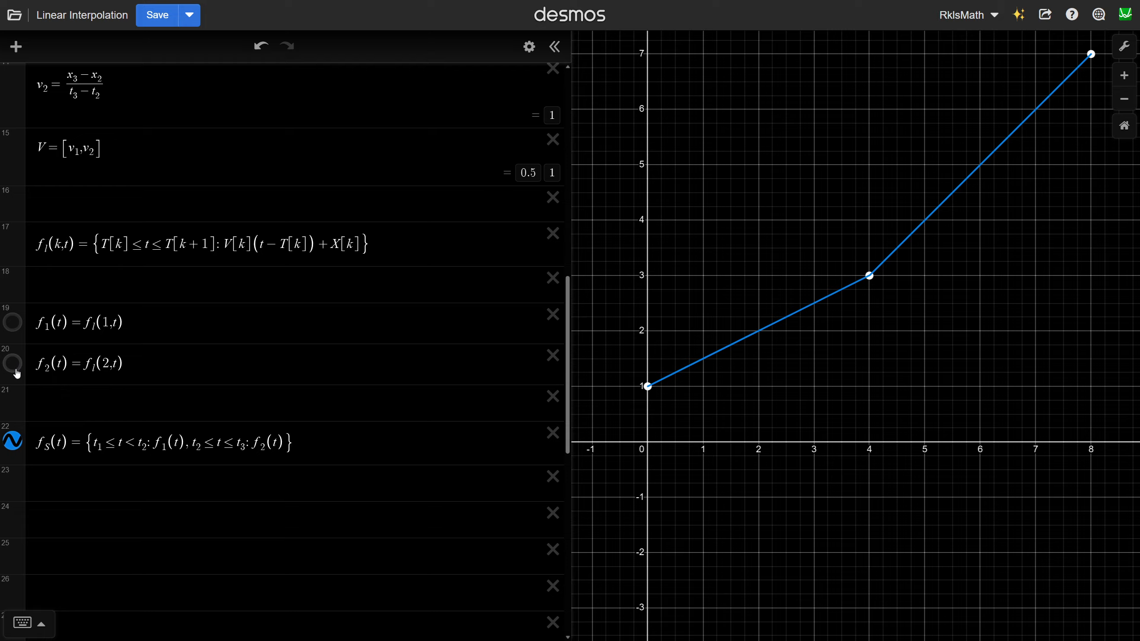
pyautogui.moveTo(16, 426); pyautogui.dragTo(95, 71)
pyautogui.click(340, 87)
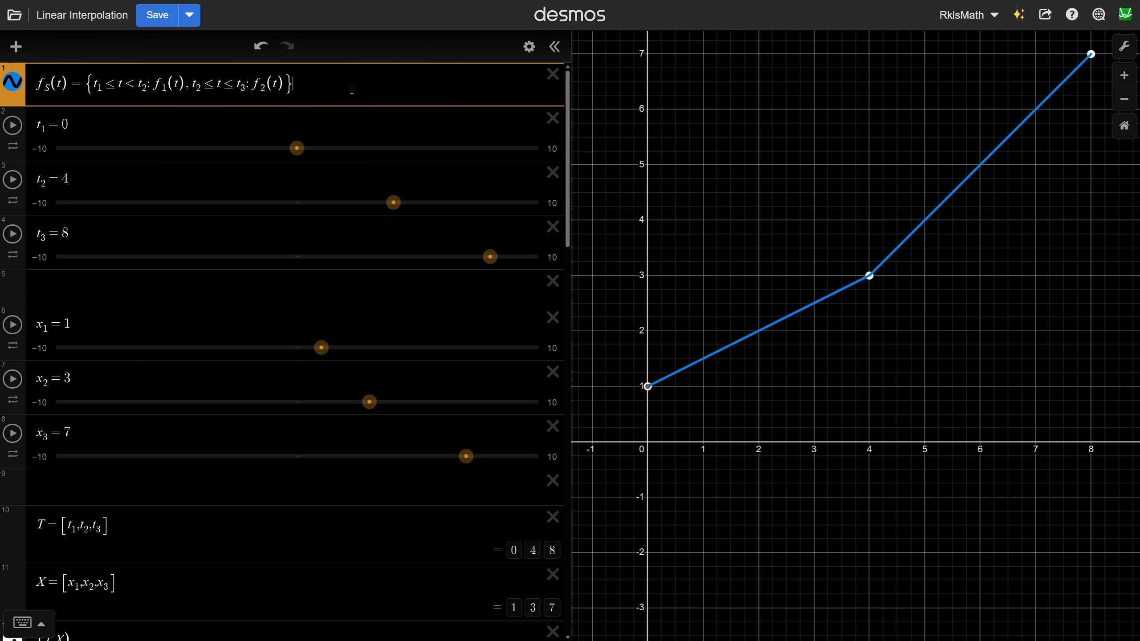
# Step: Insert blank rows around the f_S(t) expression and move f_S(t) down to row 4
pyautogui.press('Return')
pyautogui.press('Return')
pyautogui.press('Return')
pyautogui.press('Return')
pyautogui.press('Return')
pyautogui.moveTo(22, 76); pyautogui.dragTo(34, 170)
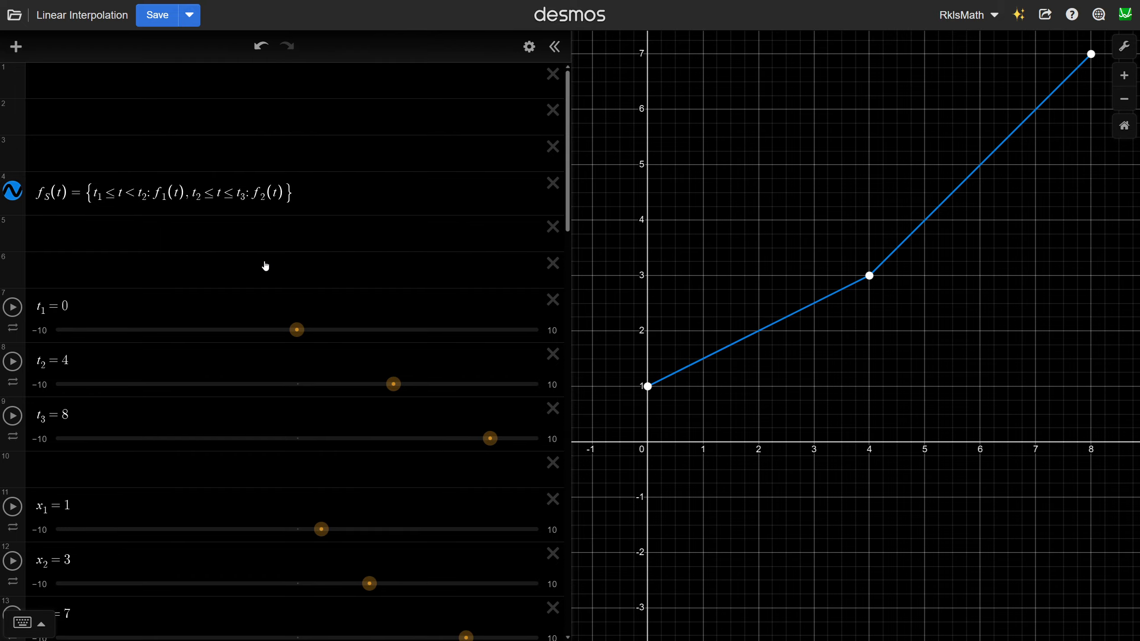
# Step: Define t_m = 0 in row 1 with a slider range from 0 to 8 and a step of .001
pyautogui.click(162, 81)
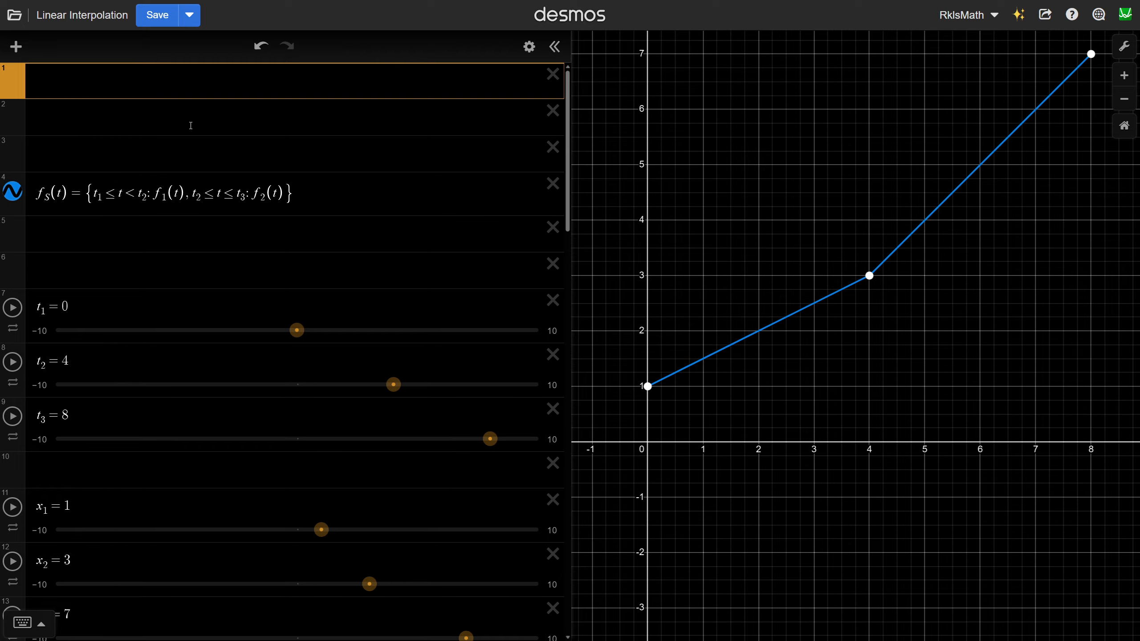
pyautogui.write('t')
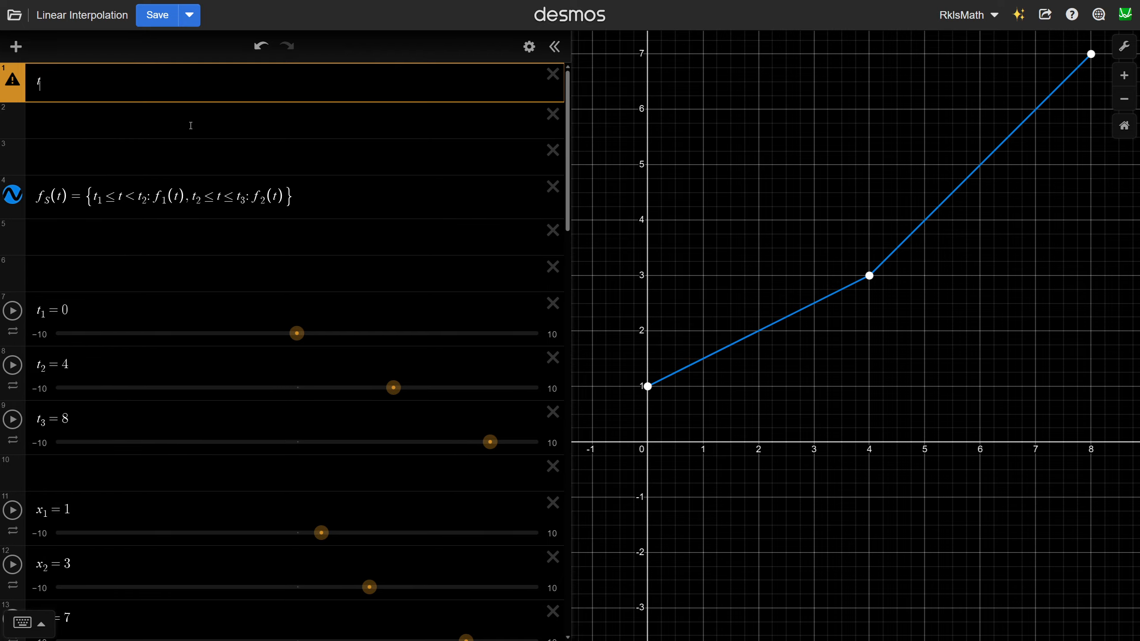
pyautogui.write('_m=')
pyautogui.write('0')
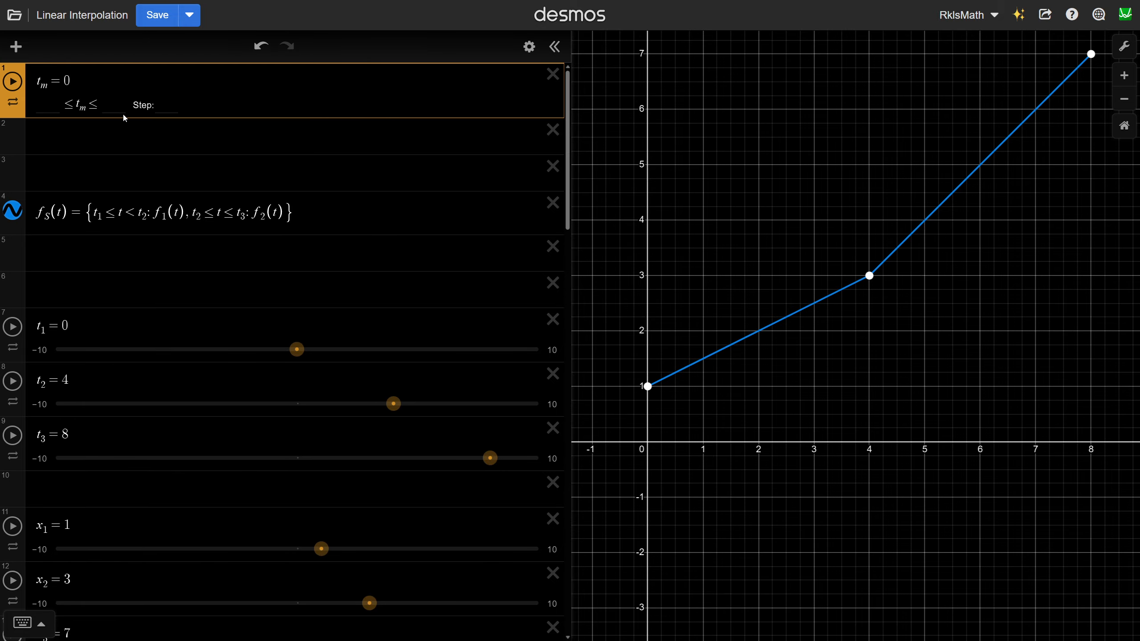
pyautogui.click(51, 106)
pyautogui.write('0')
pyautogui.click(124, 108)
pyautogui.write('8')
pyautogui.click(167, 109)
pyautogui.write('.001')
# Step: Set the t_m slider's animation mode to play once and lower its speed by two levels
pyautogui.click(13, 103)
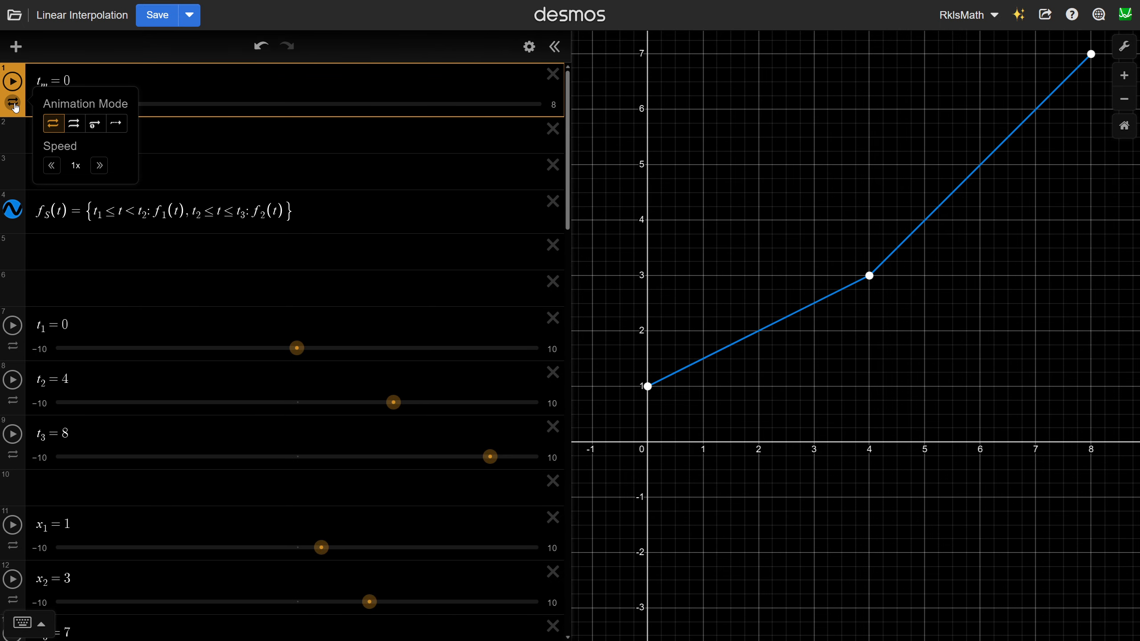
pyautogui.click(99, 128)
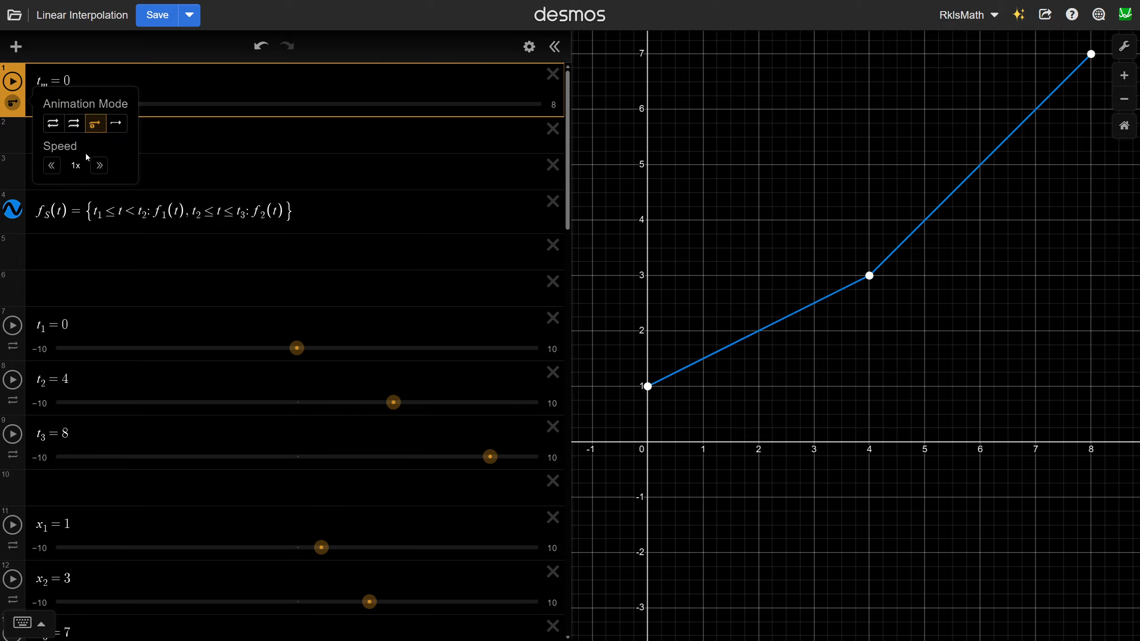
pyautogui.click(54, 168)
pyautogui.click(54, 168)
# Step: Begin a point expression in row 3 with f_S(t_m) as its first coordinate
pyautogui.click(170, 139)
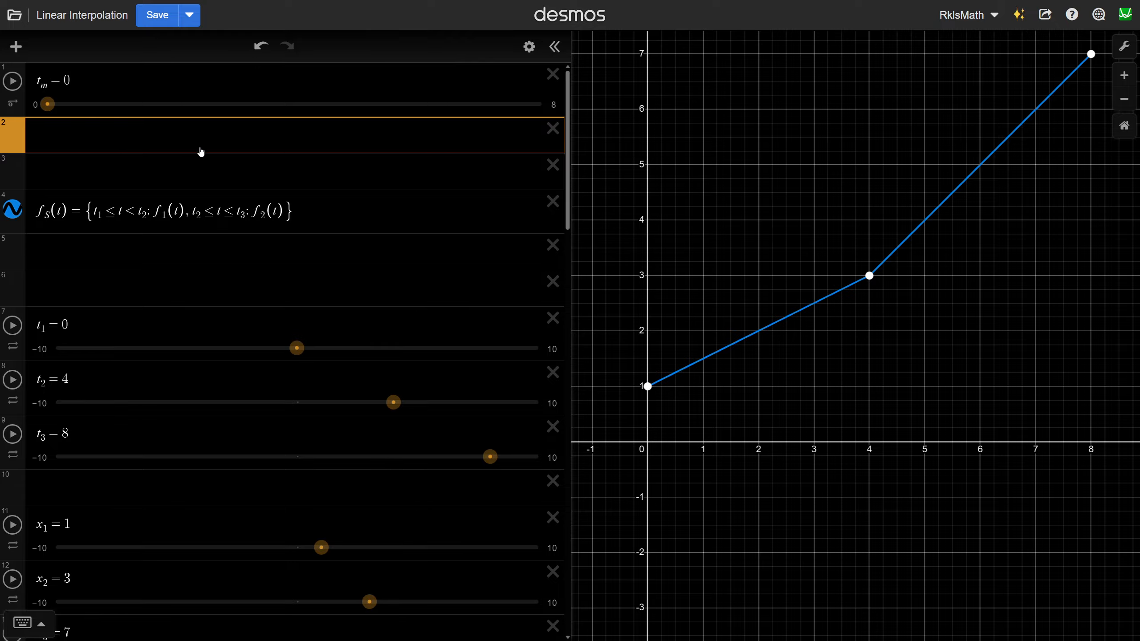
pyautogui.press('Return')
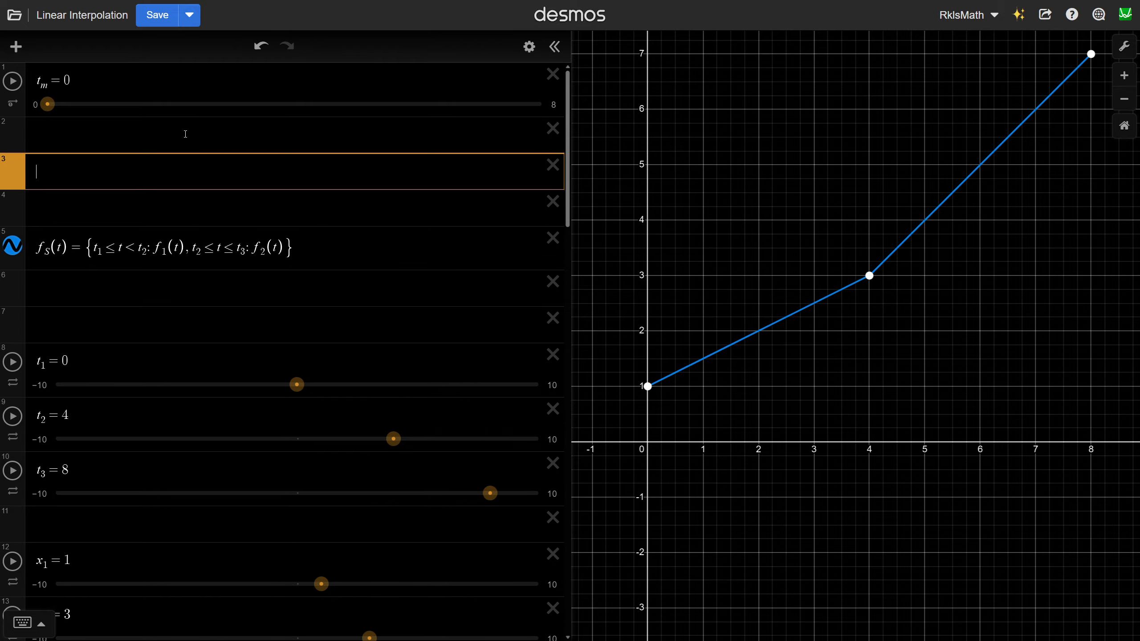
pyautogui.write('(')
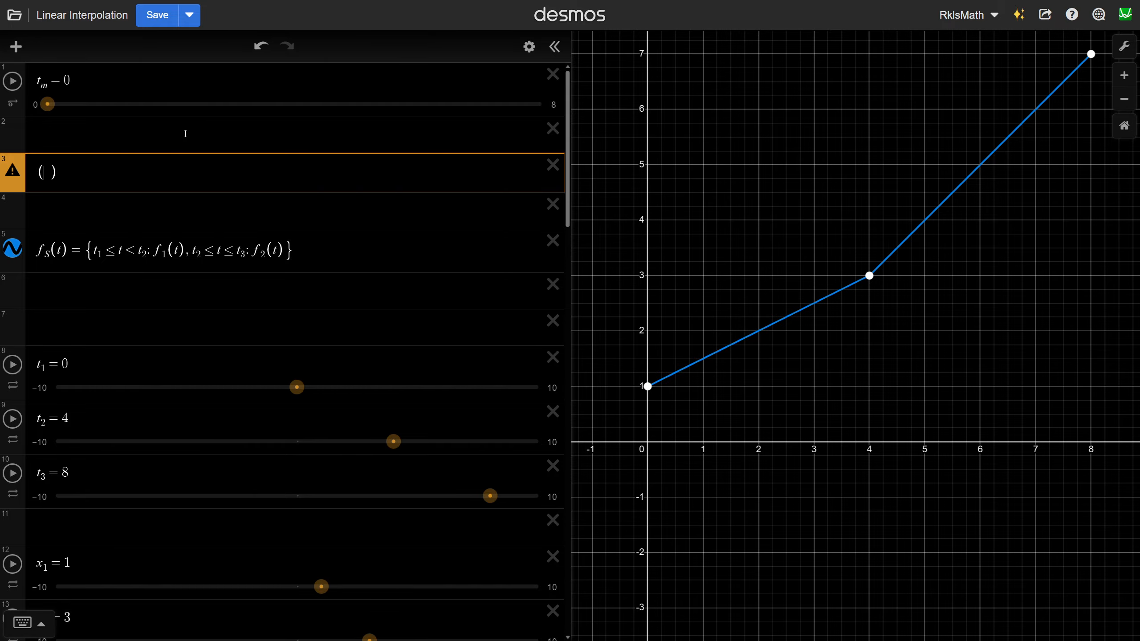
pyautogui.write('f_s')
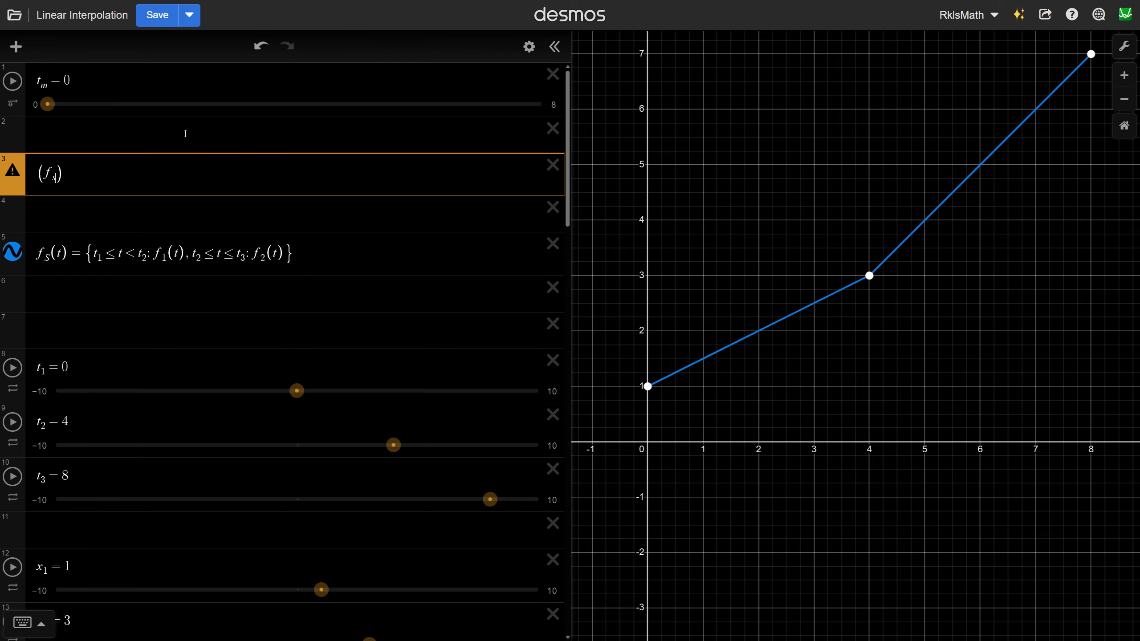
pyautogui.write('(')
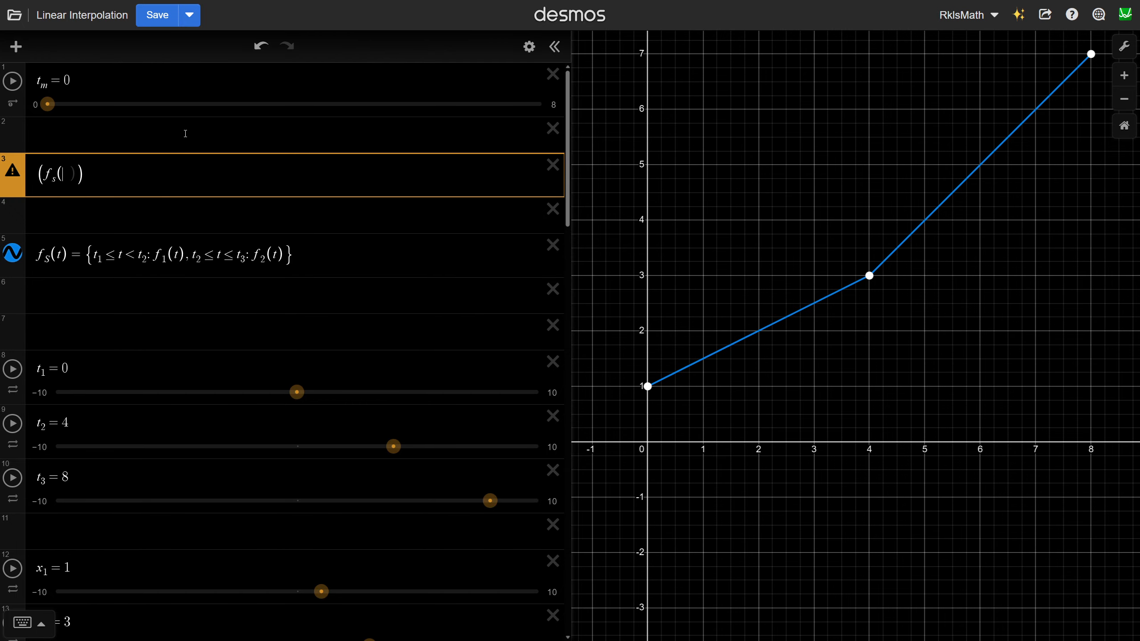
pyautogui.press('Left')
pyautogui.press('Left')
pyautogui.press('BackSpace')
pyautogui.write('S')
pyautogui.press('Right')
pyautogui.press('Right')
pyautogui.write('t_m')
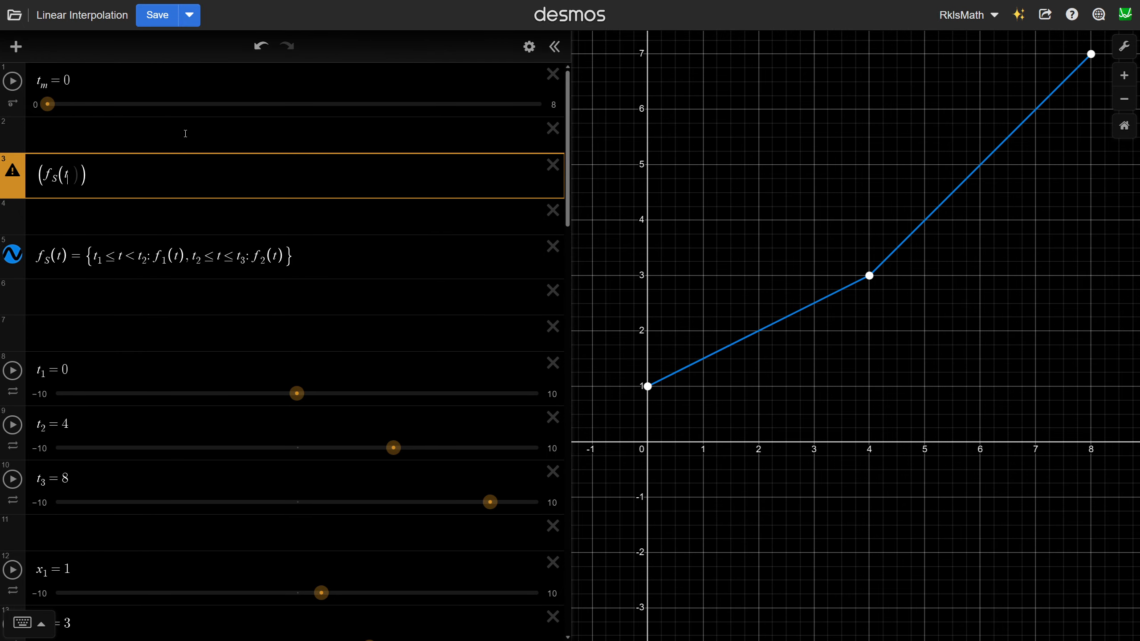
pyautogui.press('Right')
pyautogui.press('Right')
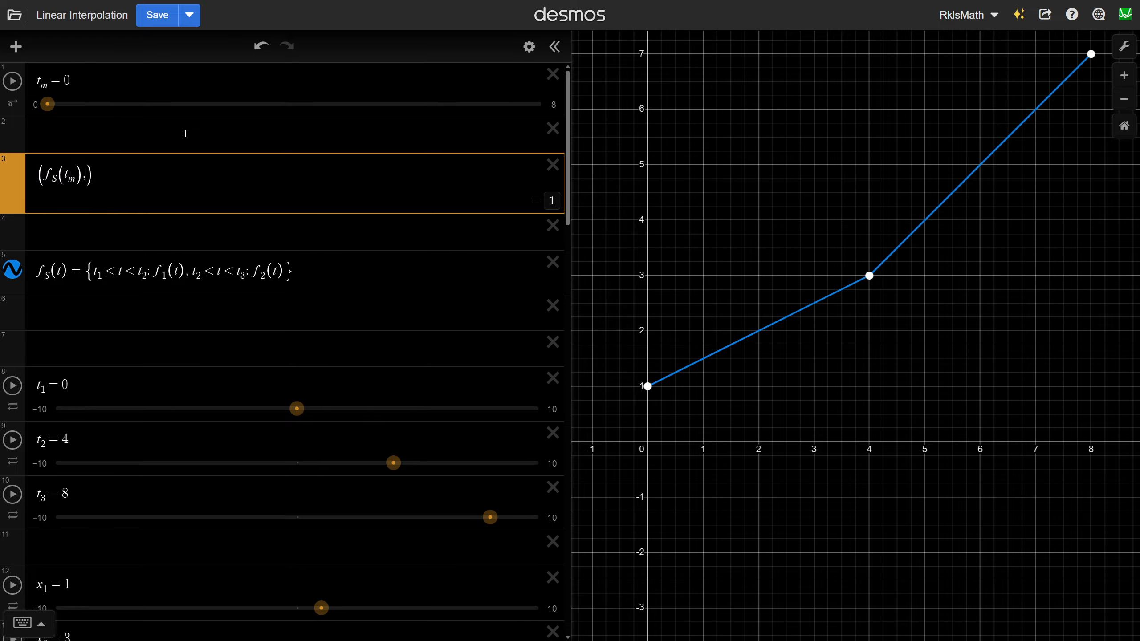
# Step: Complete the point with 0.5 as its second coordinate
pyautogui.write(', ')
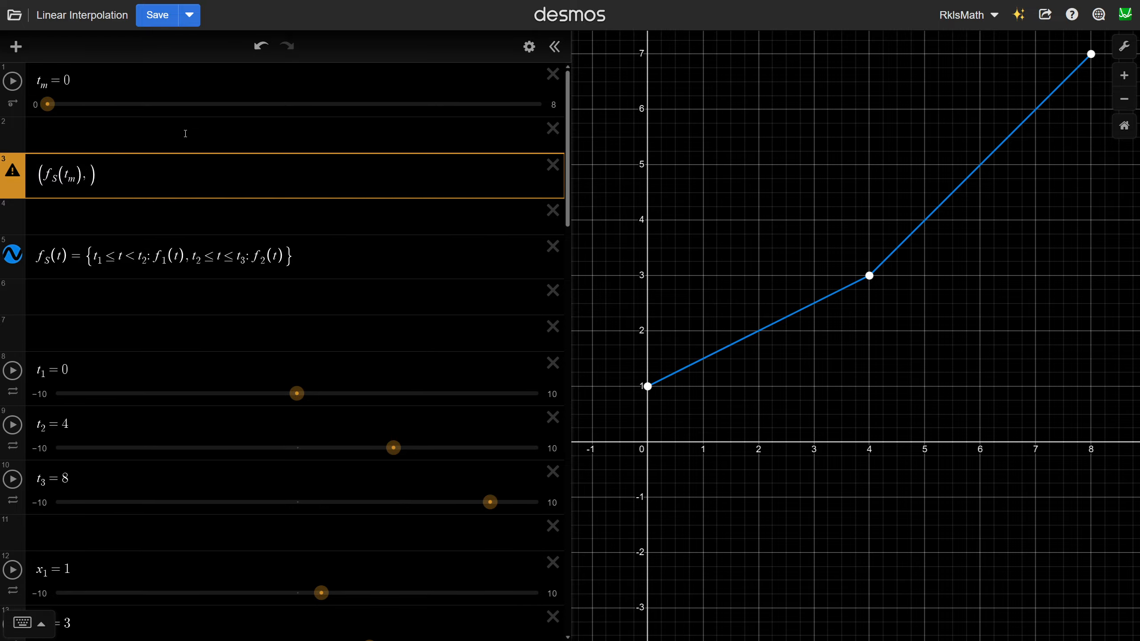
pyautogui.write('0')
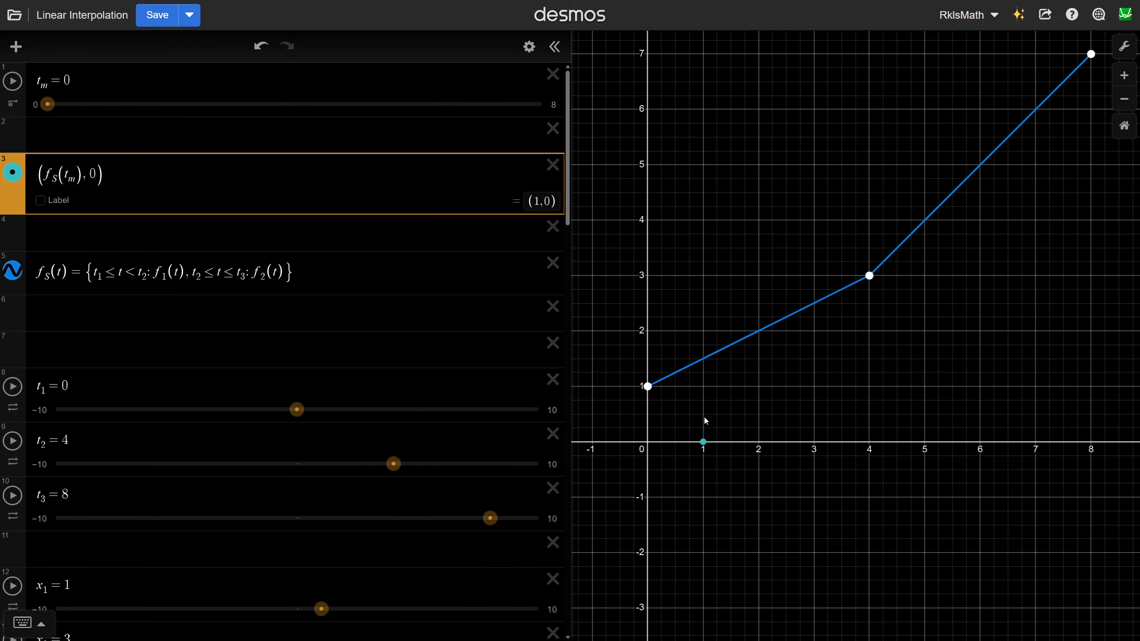
pyautogui.write('.5')
# Step: Change the color of the point (f_S(t_m), 0.5) to purple and set its size to 14
pyautogui.click(529, 46)
pyautogui.click(13, 173)
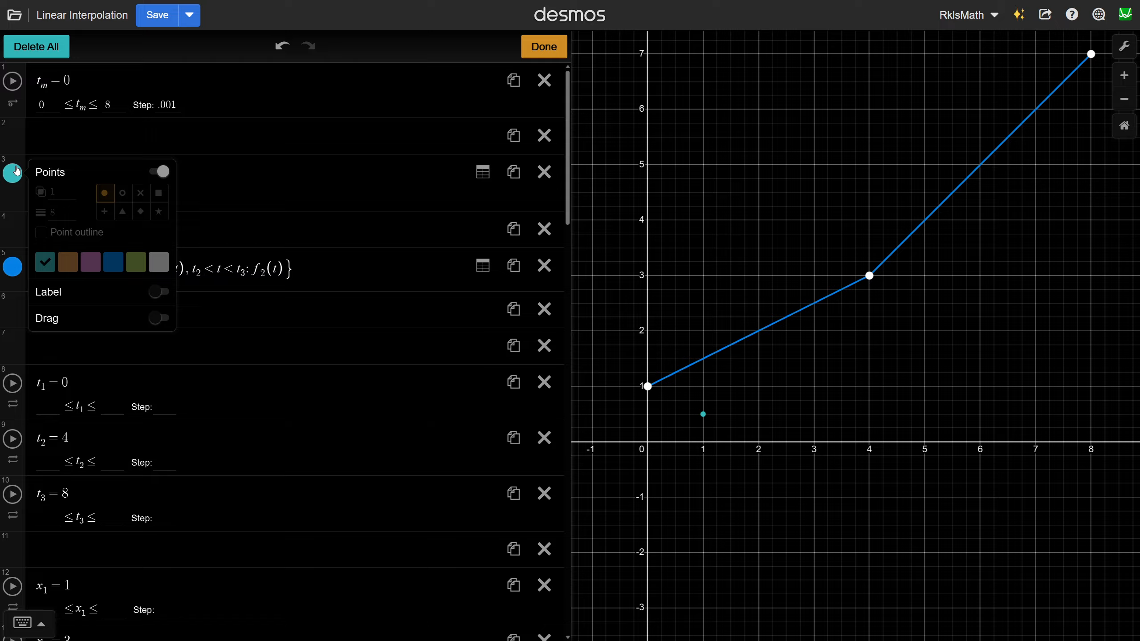
pyautogui.click(91, 269)
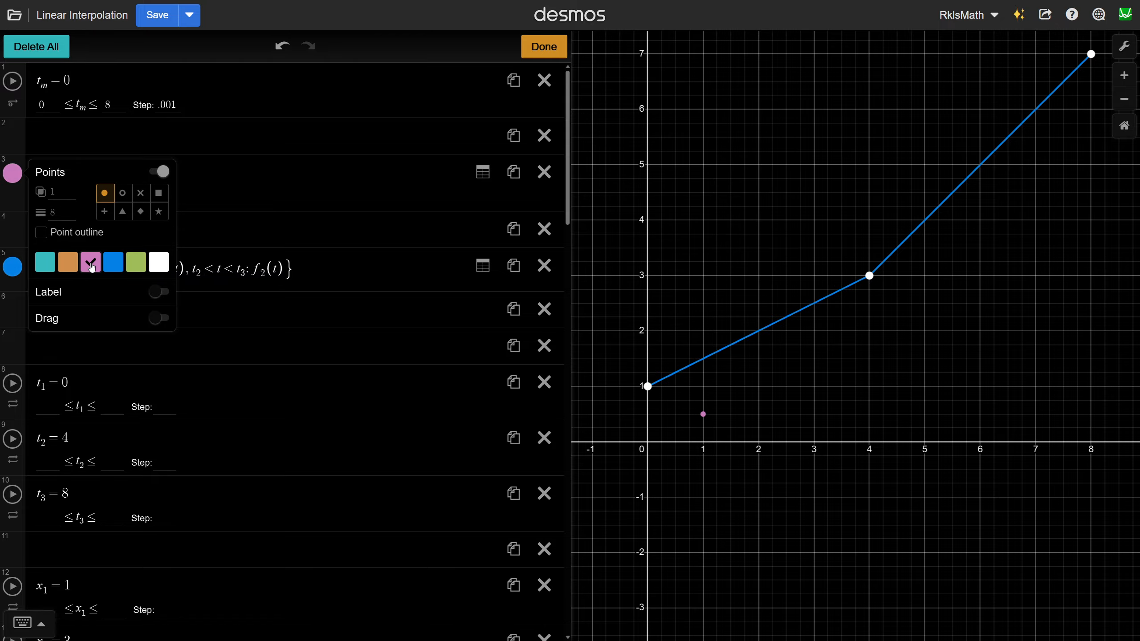
pyautogui.click(64, 214)
pyautogui.write('14')
pyautogui.click(128, 123)
pyautogui.click(552, 50)
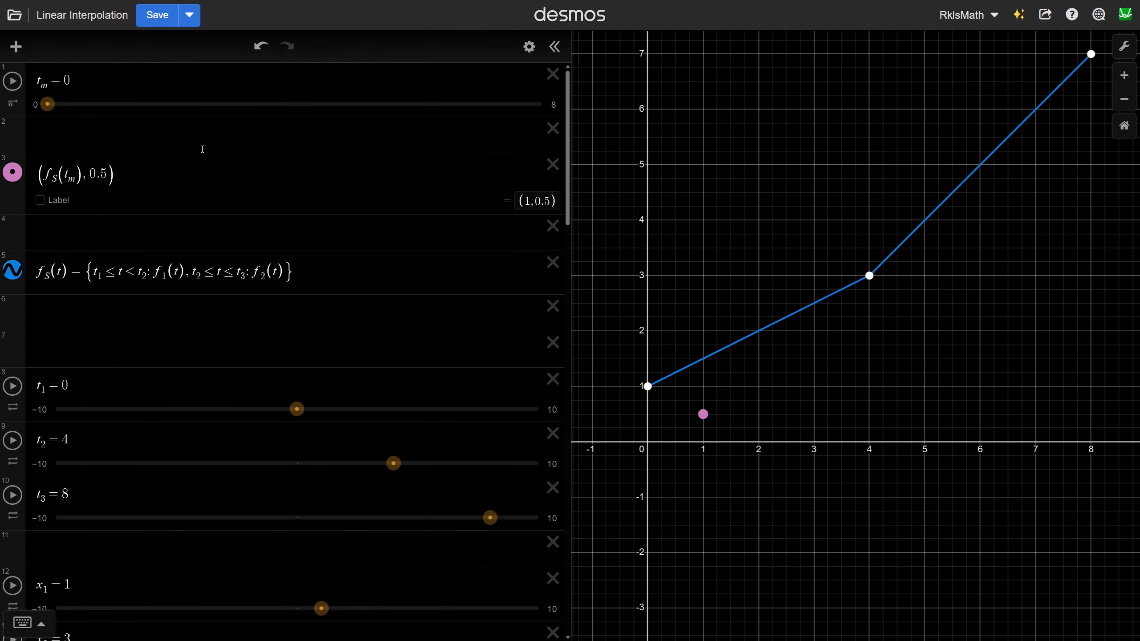
# Step: Play the t_m animation twice to watch how the purple point moves along its horizontal path
pyautogui.click(13, 81)
pyautogui.click(139, 389)
pyautogui.click(140, 445)
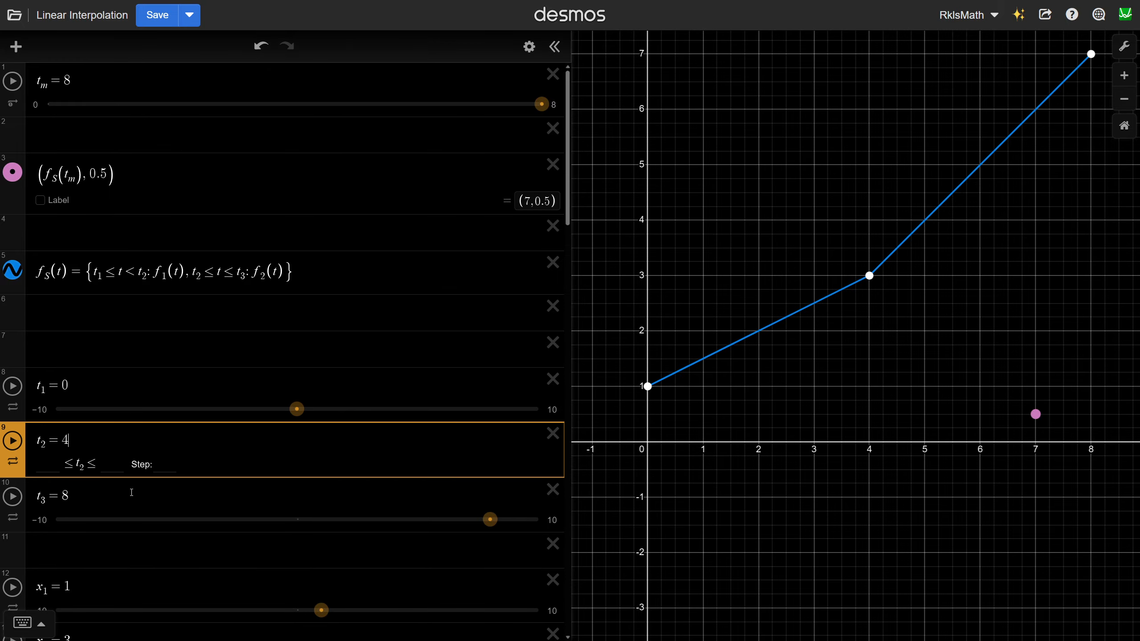
pyautogui.click(126, 497)
pyautogui.click(162, 328)
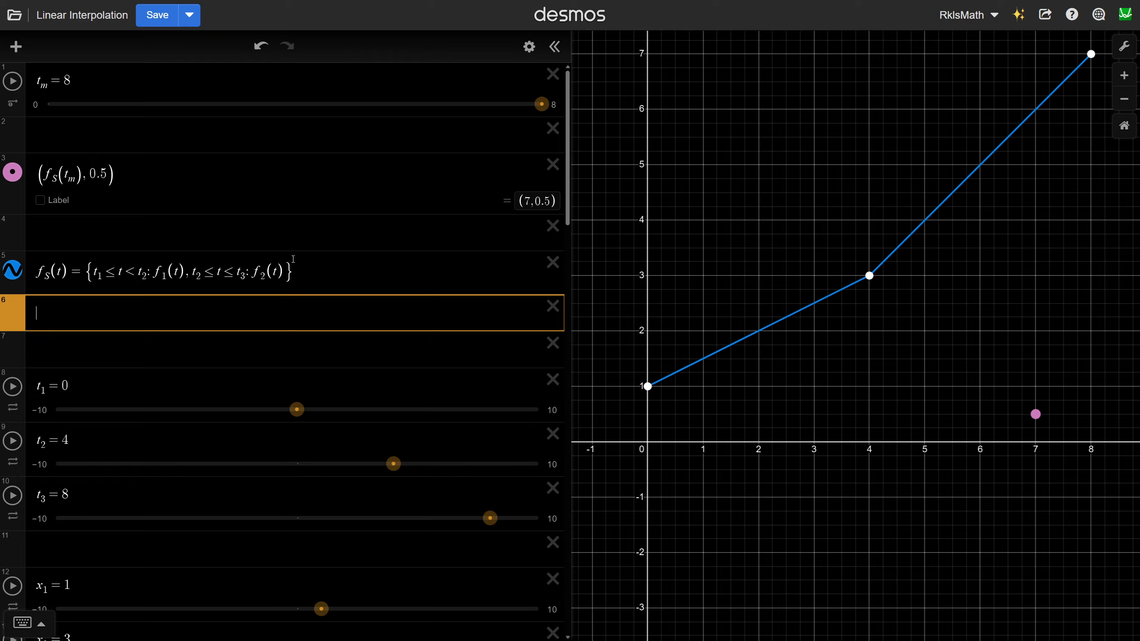
pyautogui.click(14, 82)
# Step: Set x_2 to 2 and replay the t_m animation with the changed segments
pyautogui.scroll(-4, 195, 459)
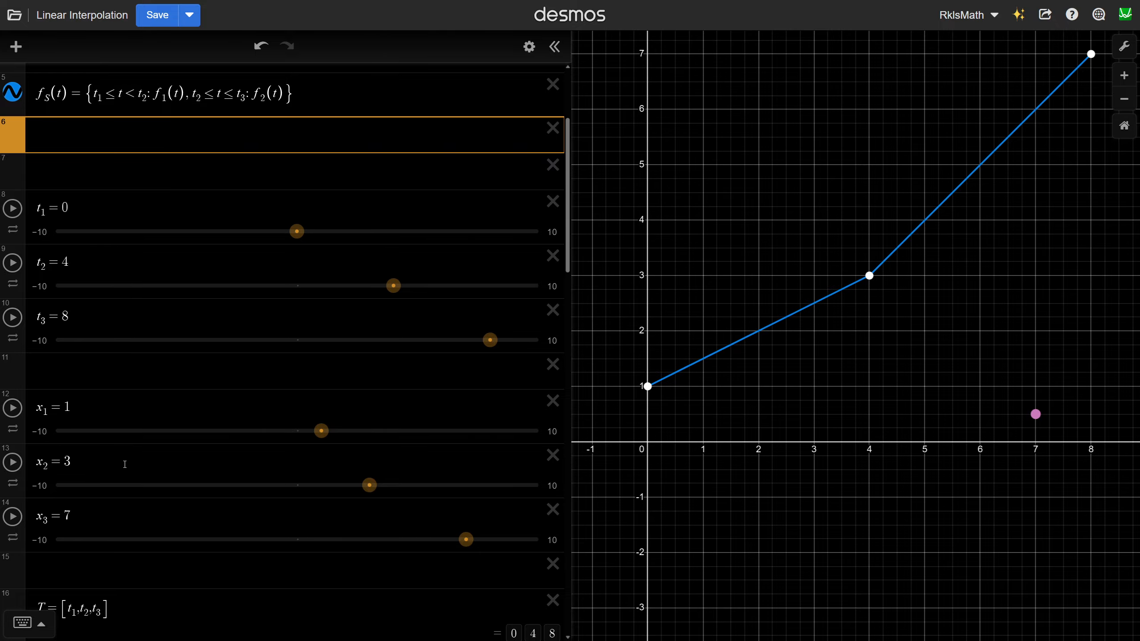
pyautogui.click(124, 463)
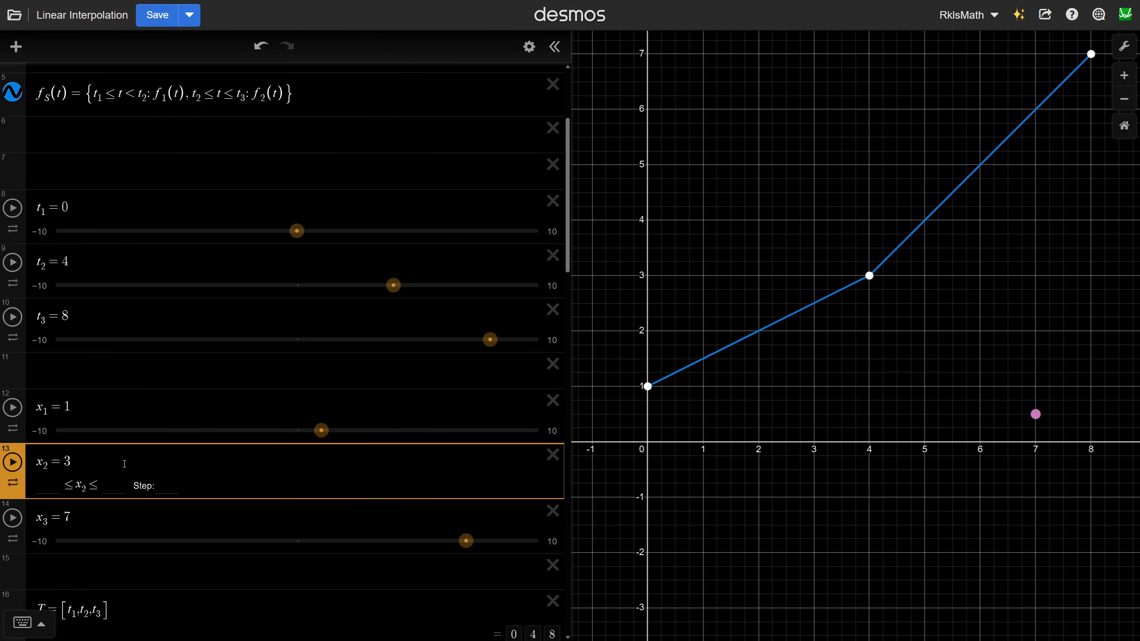
pyautogui.press('BackSpace')
pyautogui.write('2')
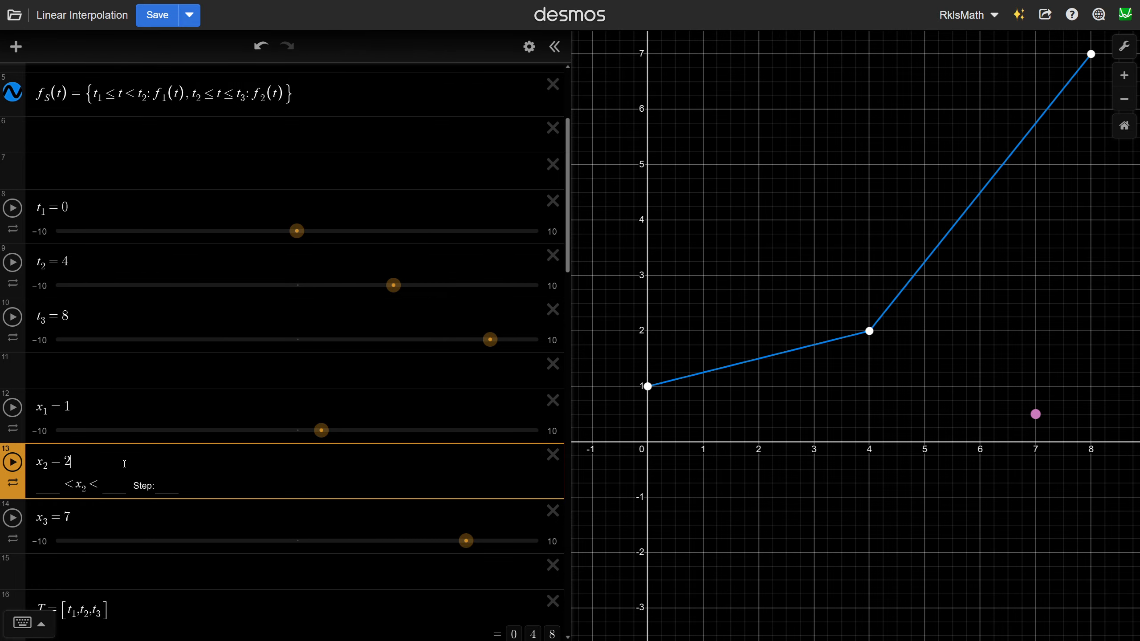
pyautogui.scroll(4, 155, 448)
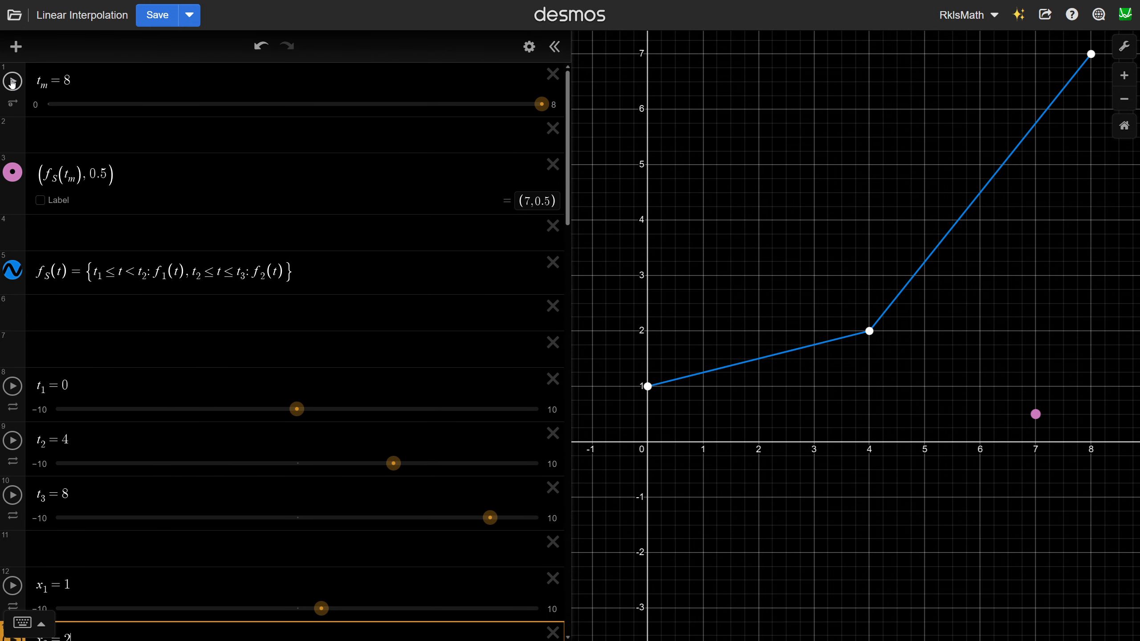
pyautogui.click(12, 81)
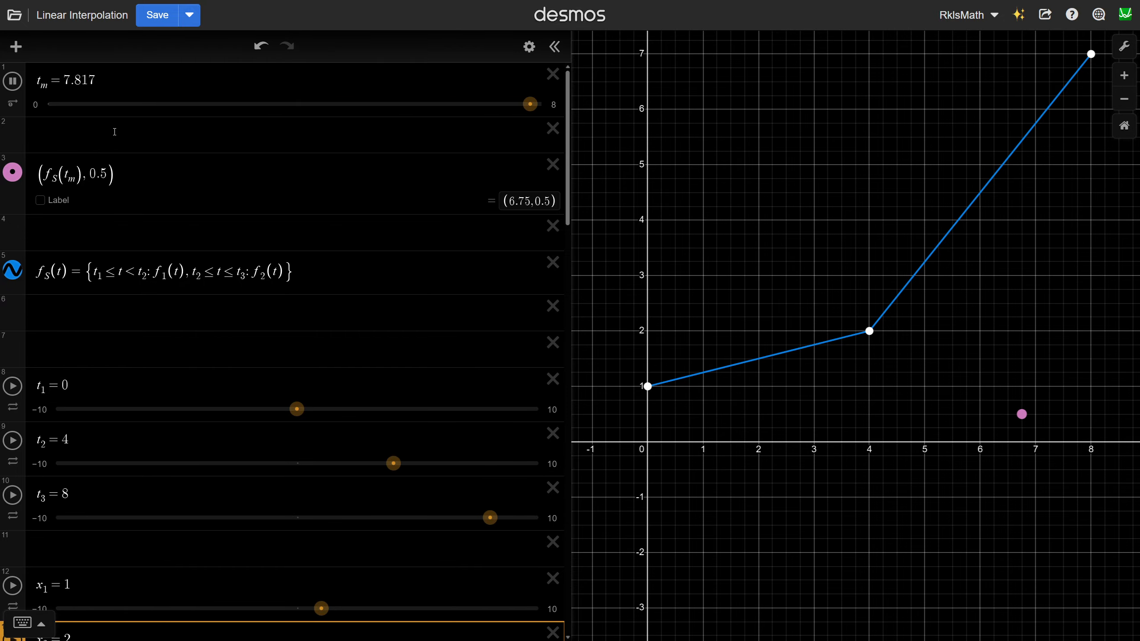
# Step: Set x_1 to 5 and replay the t_m animation to check the point's motion
pyautogui.scroll(-4, 208, 356)
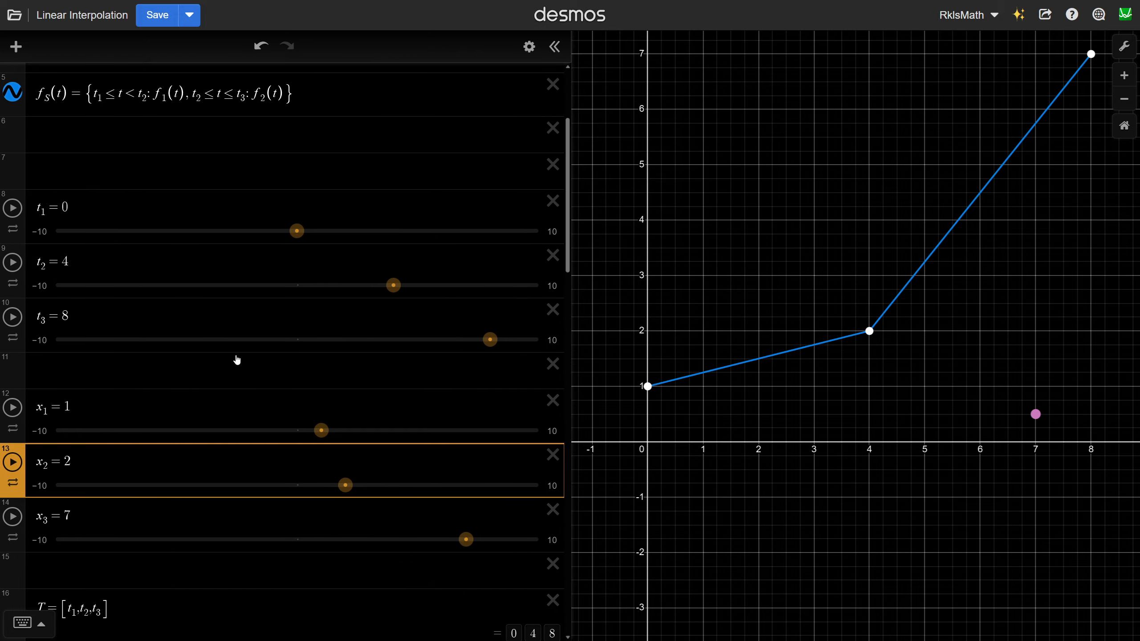
pyautogui.click(148, 406)
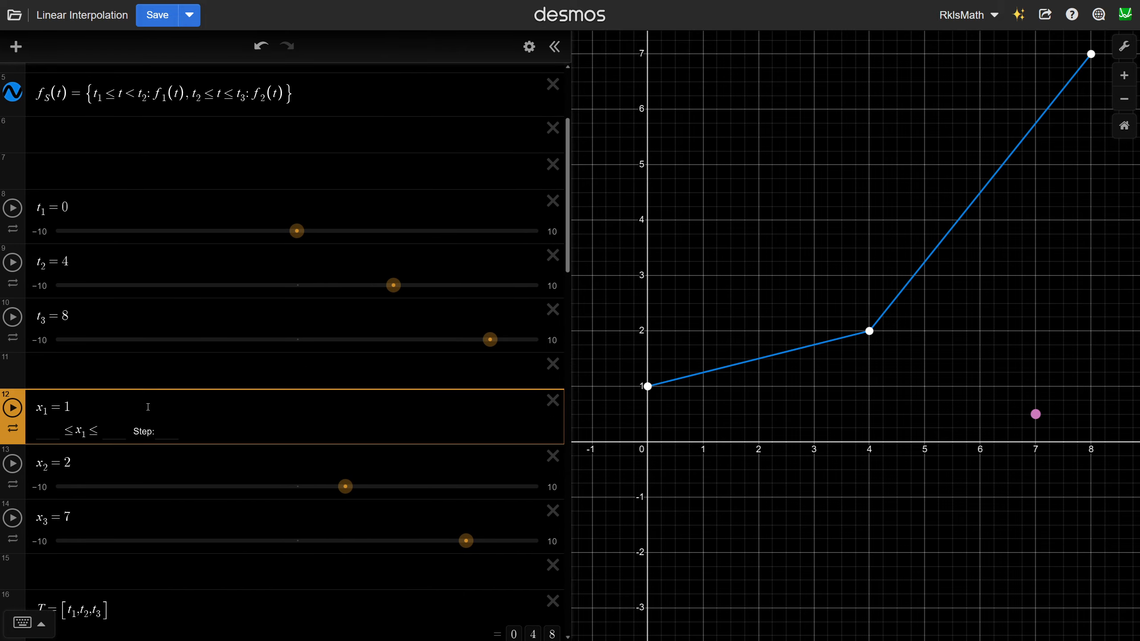
pyautogui.press('BackSpace')
pyautogui.write('5')
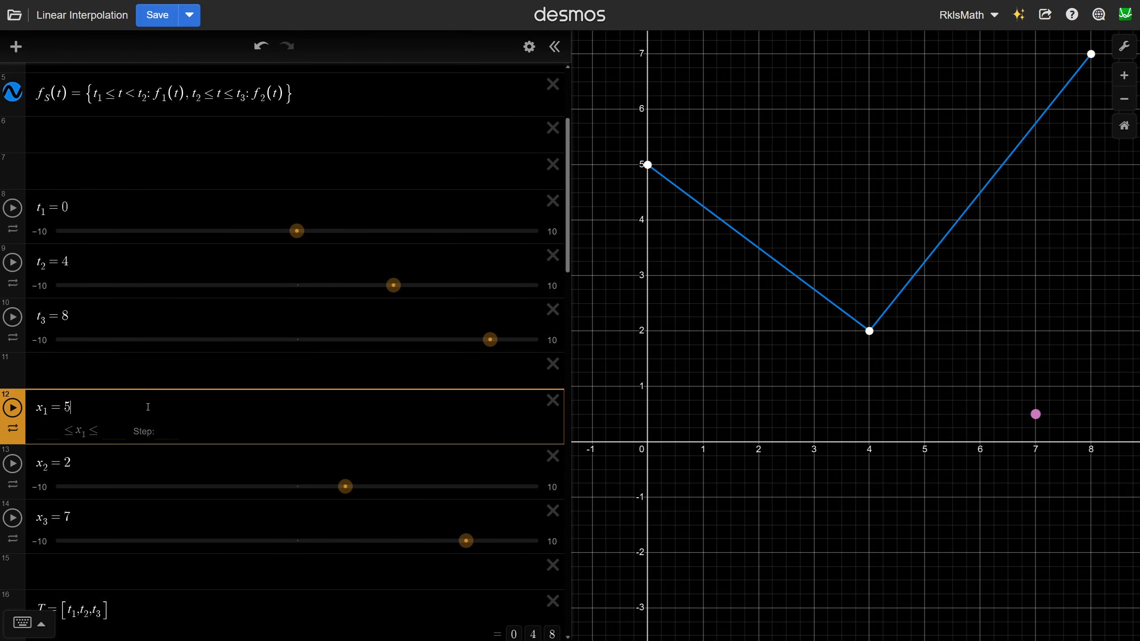
pyautogui.scroll(4, 155, 387)
pyautogui.click(14, 83)
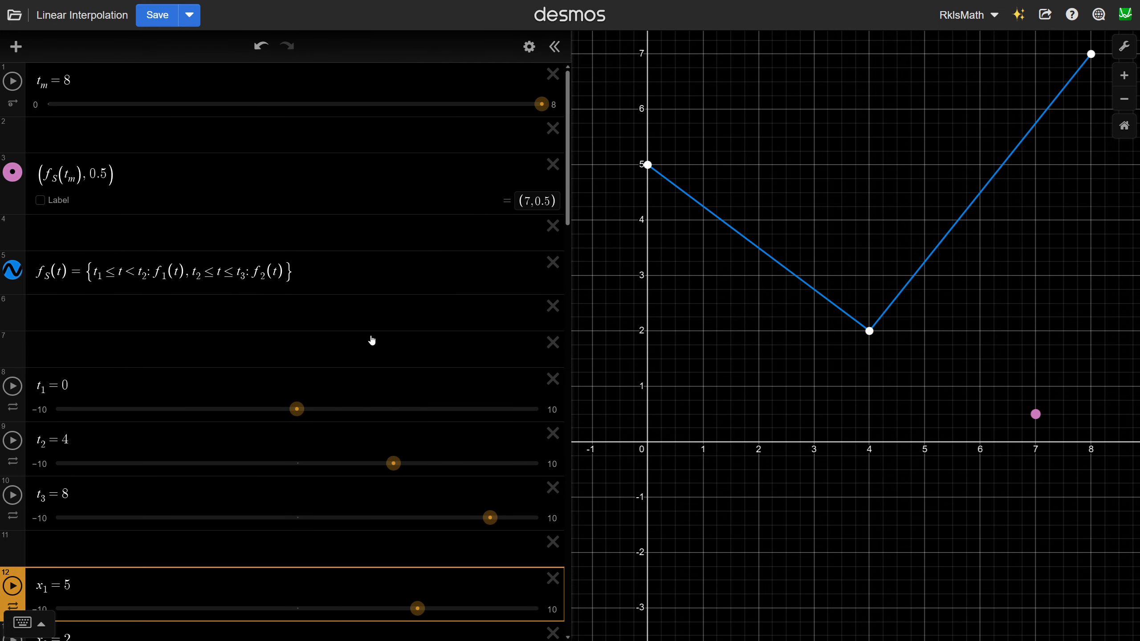
# Step: Delete one of the blank rows below f_S(t) and save the graph
pyautogui.click(552, 307)
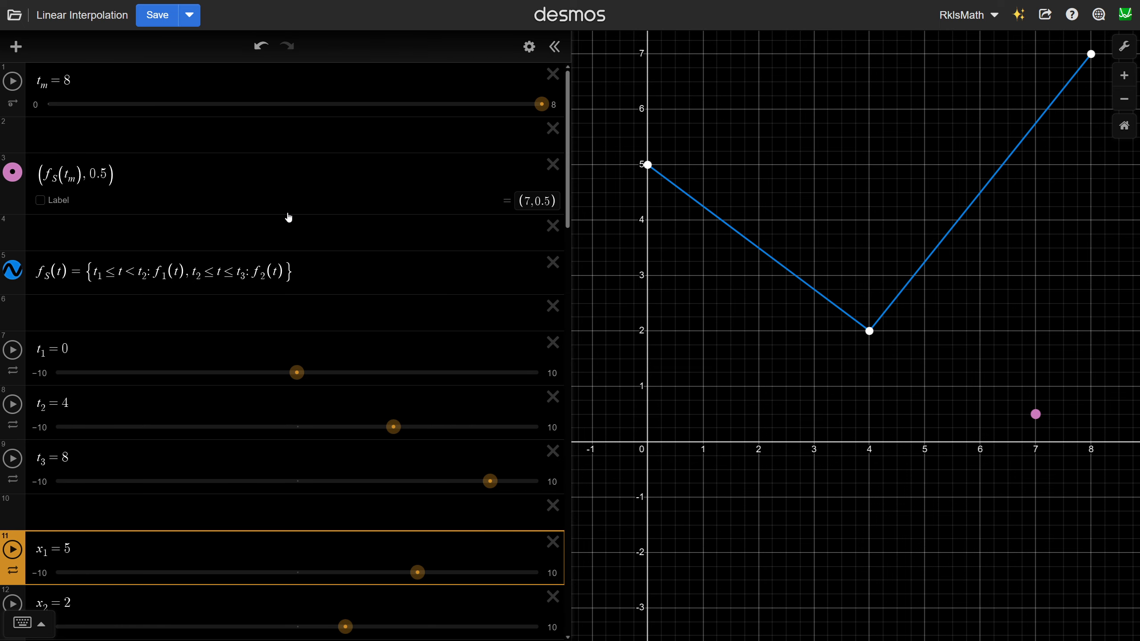
pyautogui.hotkey('ctrl', 's')
pyautogui.scroll(-1, 149, 264)
pyautogui.scroll(-2, 149, 263)
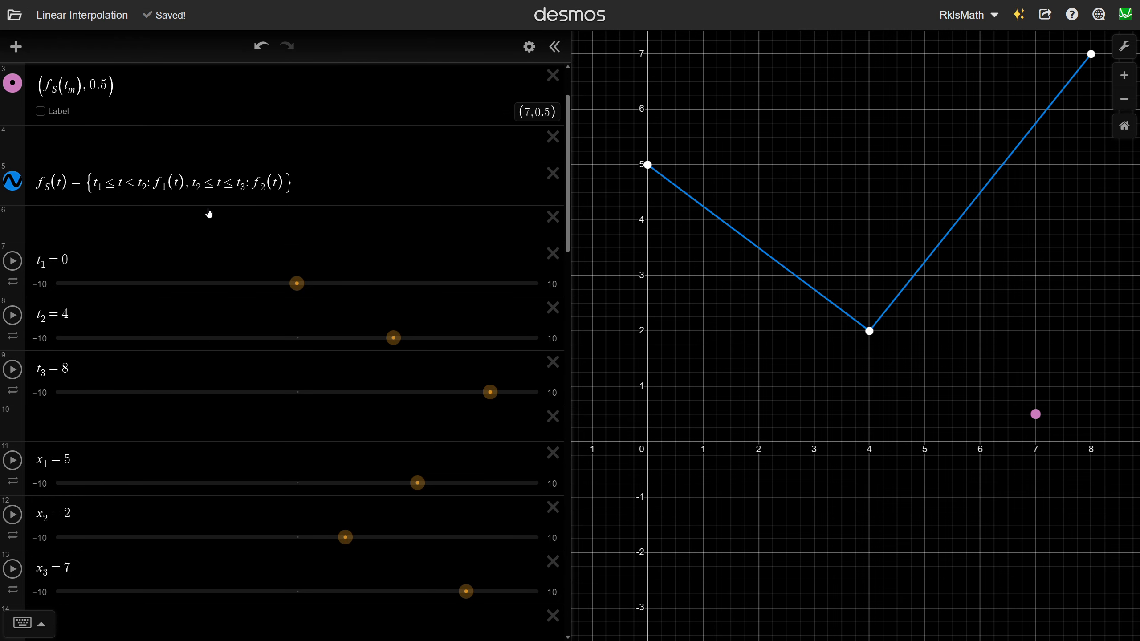
pyautogui.scroll(-2, 99, 410)
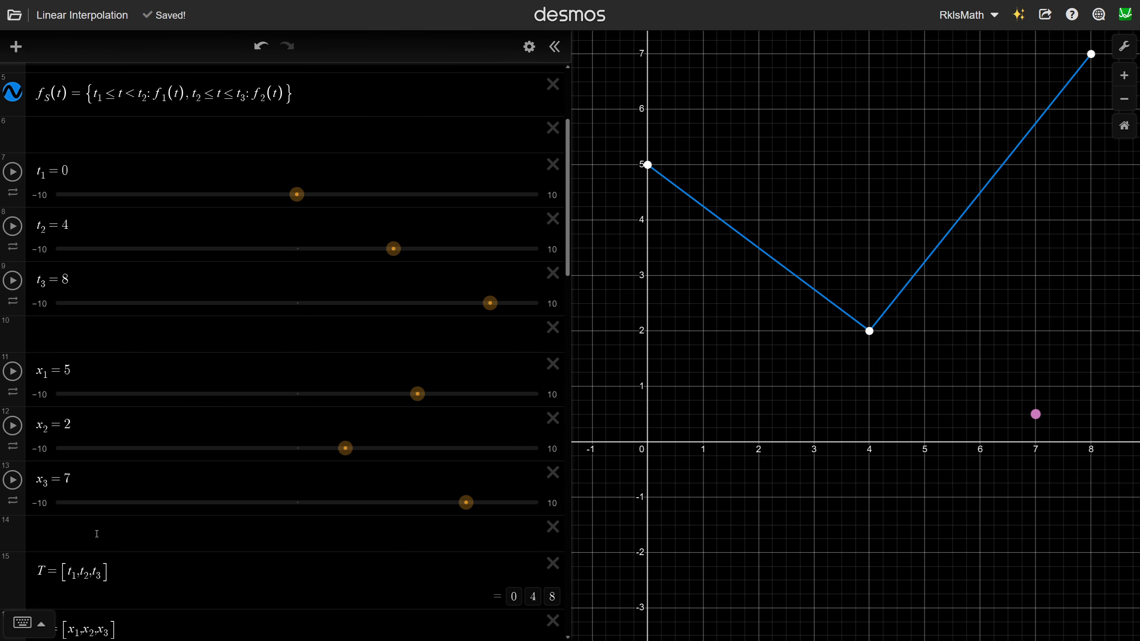
pyautogui.scroll(4, 126, 432)
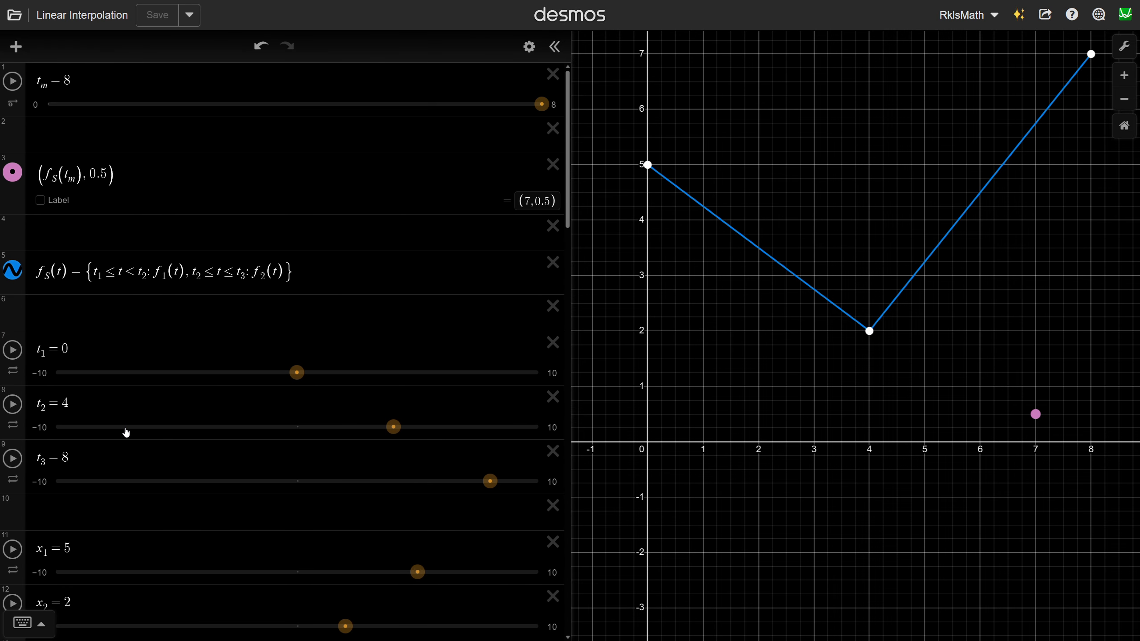
# Step: Plot the derivative f_S'(x) in a new row directly below the f_S(t) expression
pyautogui.click(329, 275)
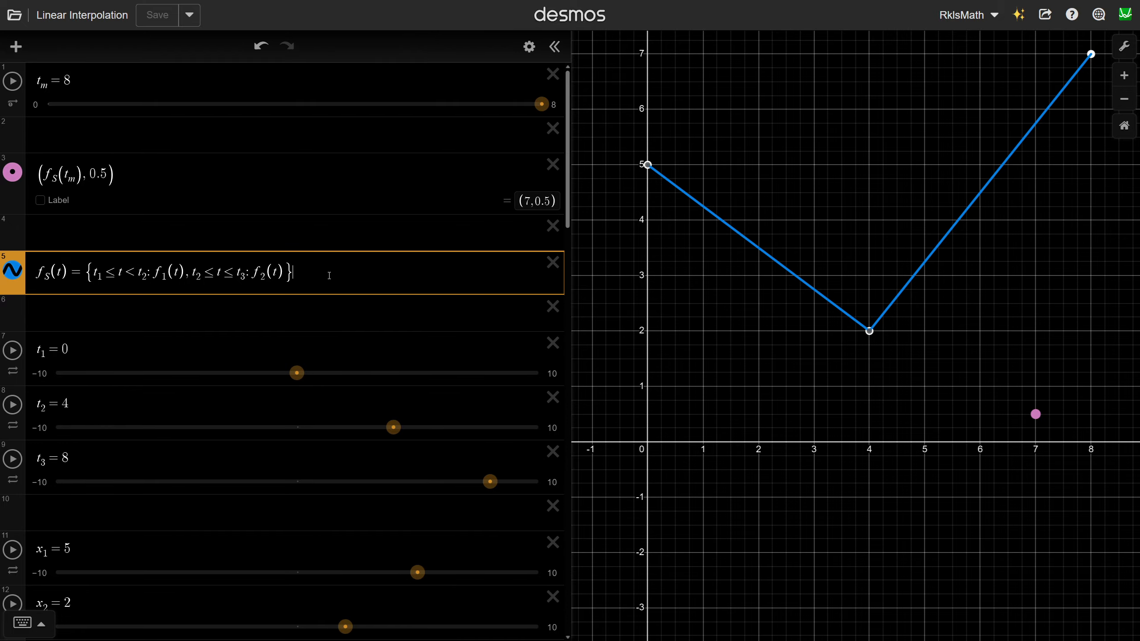
pyautogui.press('Return')
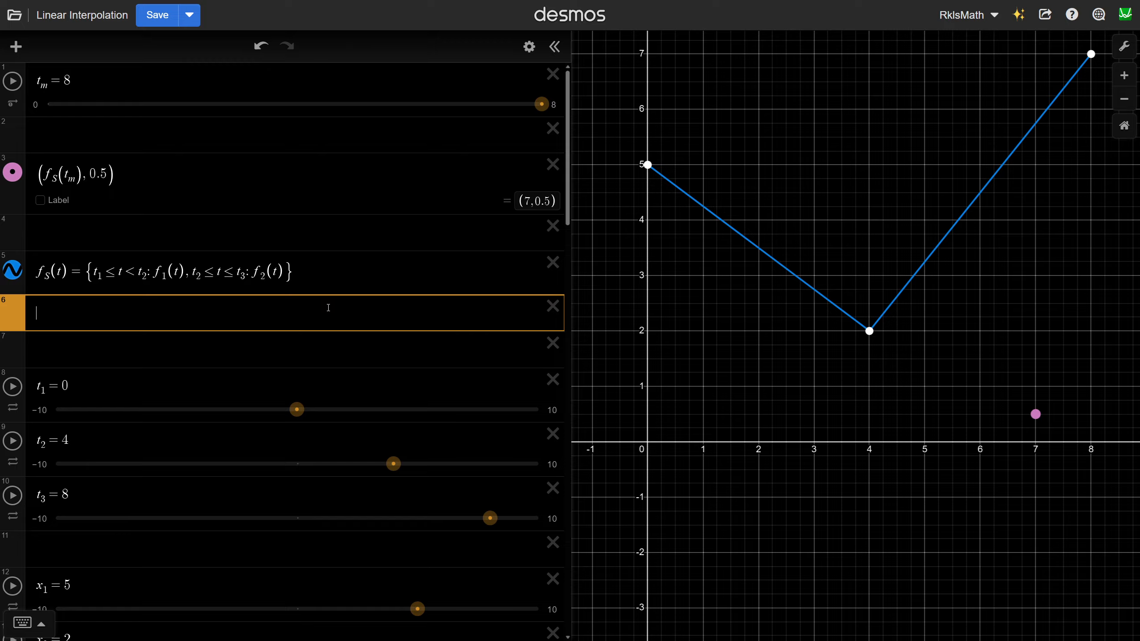
pyautogui.write('f_S')
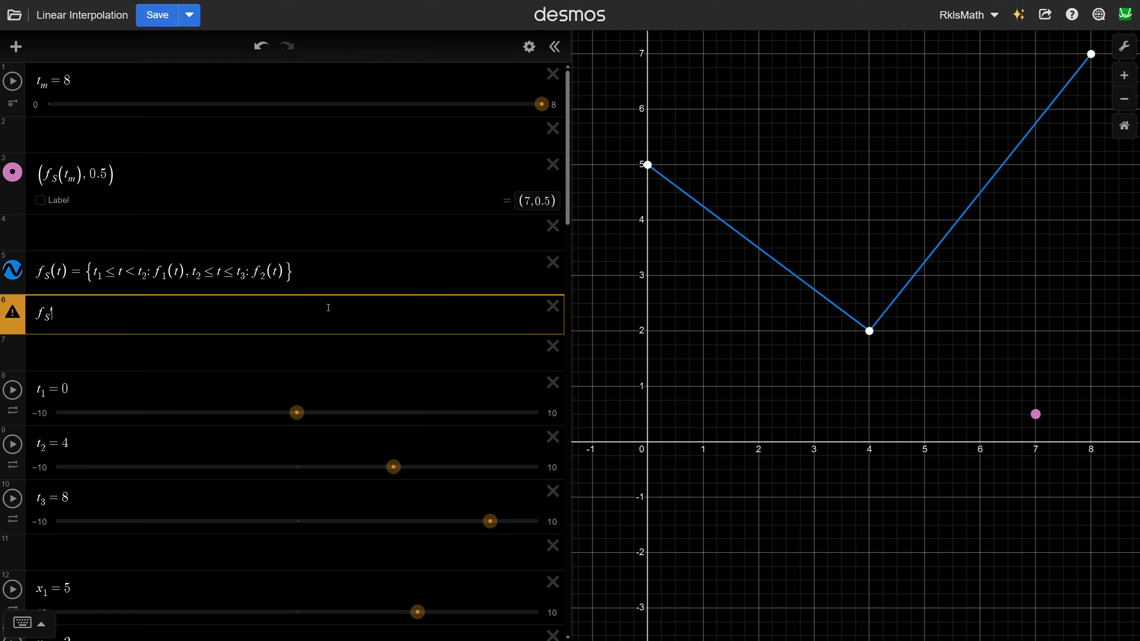
pyautogui.write("'(")
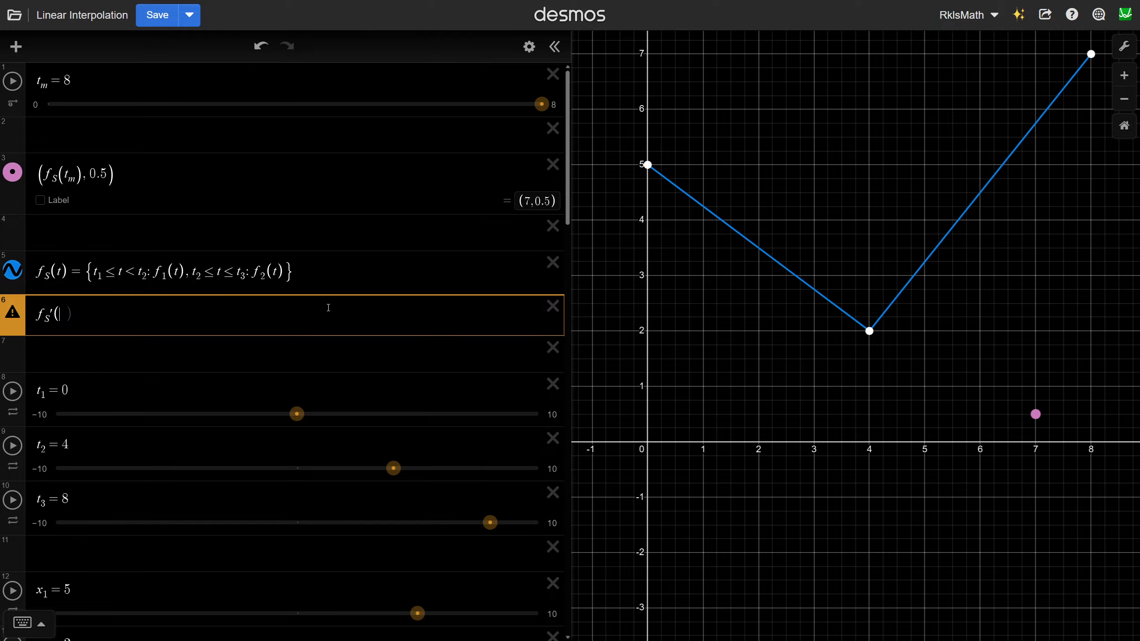
pyautogui.write('t')
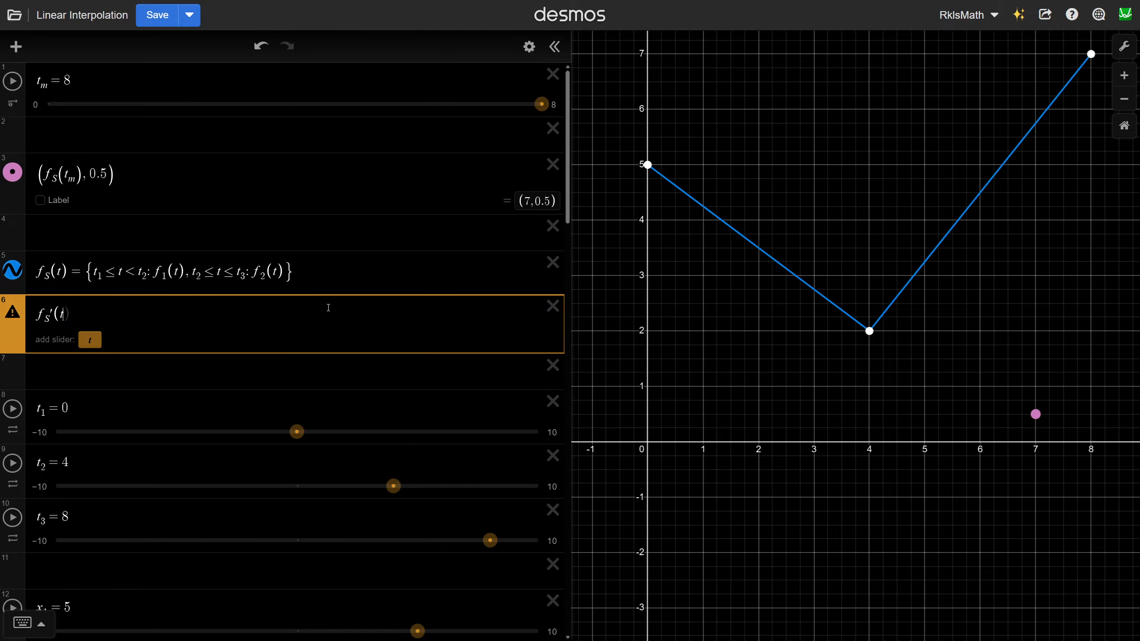
pyautogui.press('BackSpace')
pyautogui.write('x')
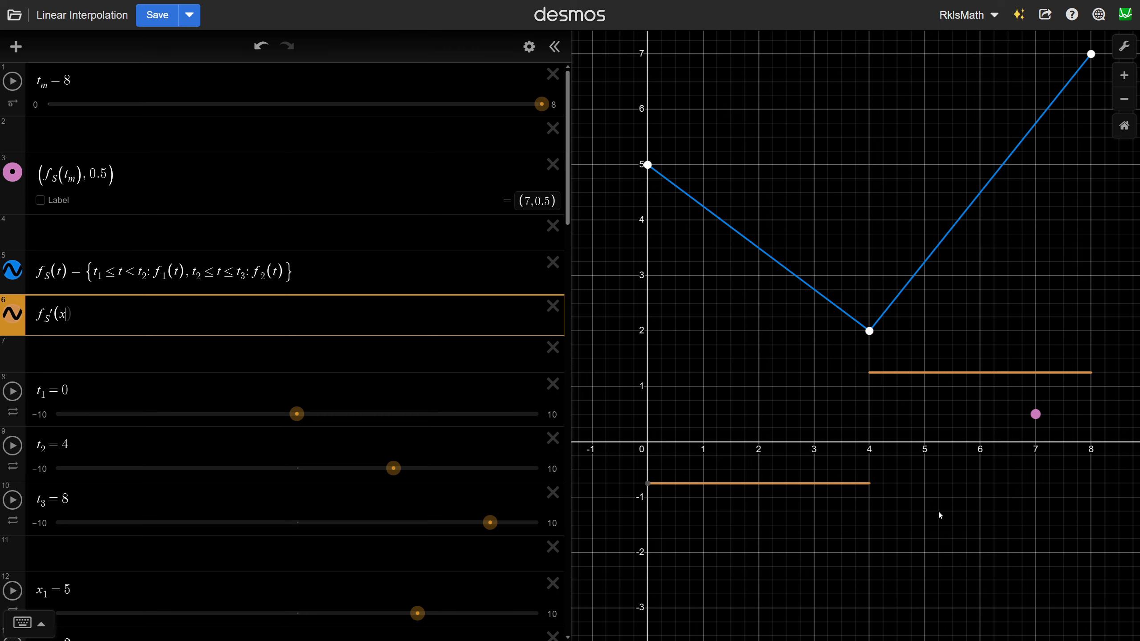
pyautogui.click(780, 369)
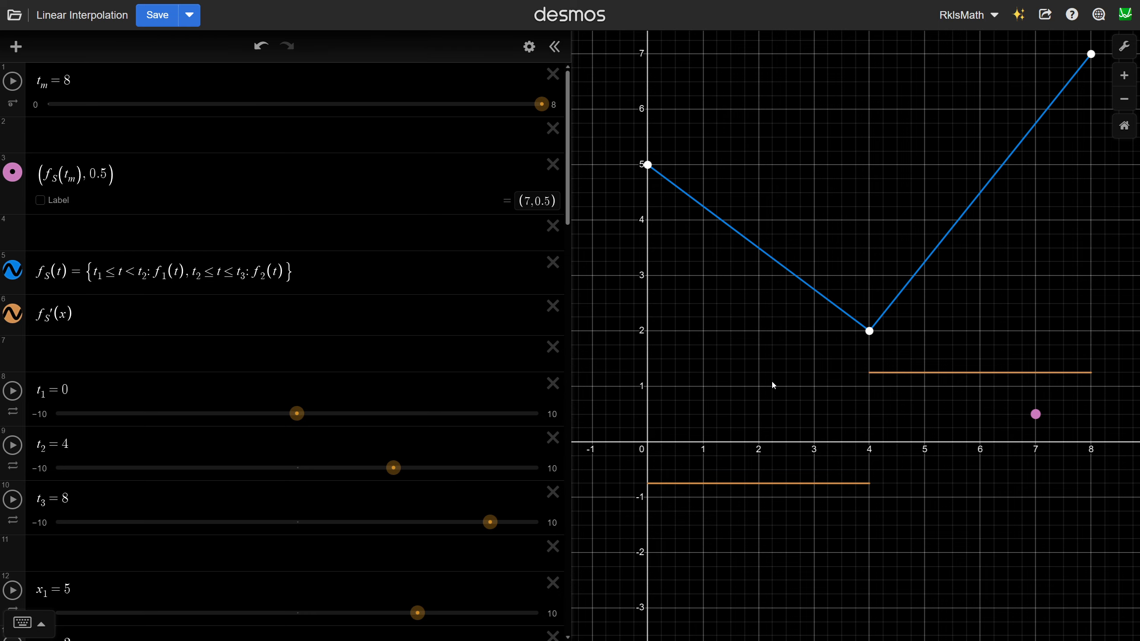